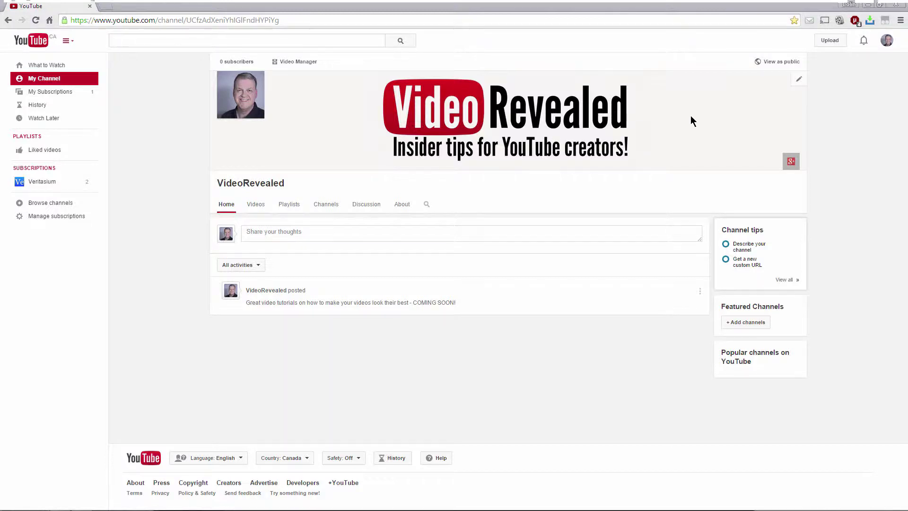
Step: Open the banner's Edit channel art dialog and its help guide on creating channel art
{"action": "left_click", "coordinate": [799, 80]}
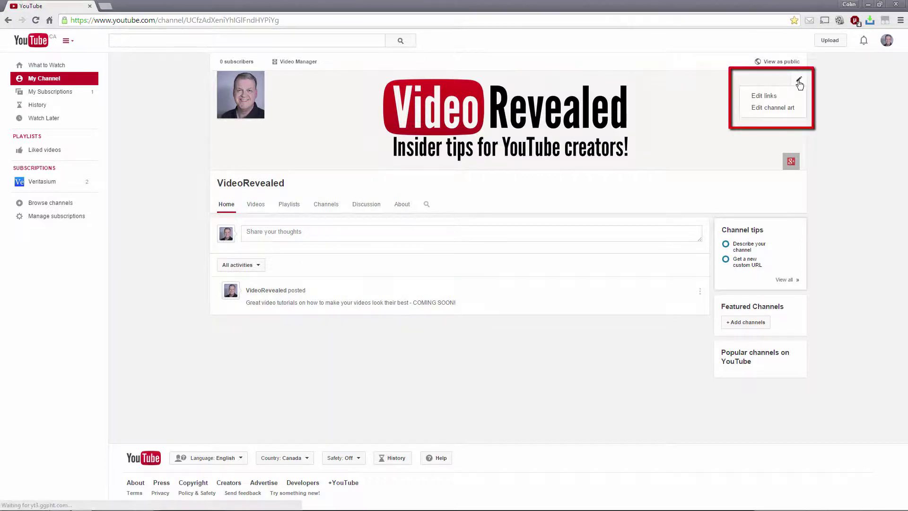
{"action": "left_click", "coordinate": [767, 112]}
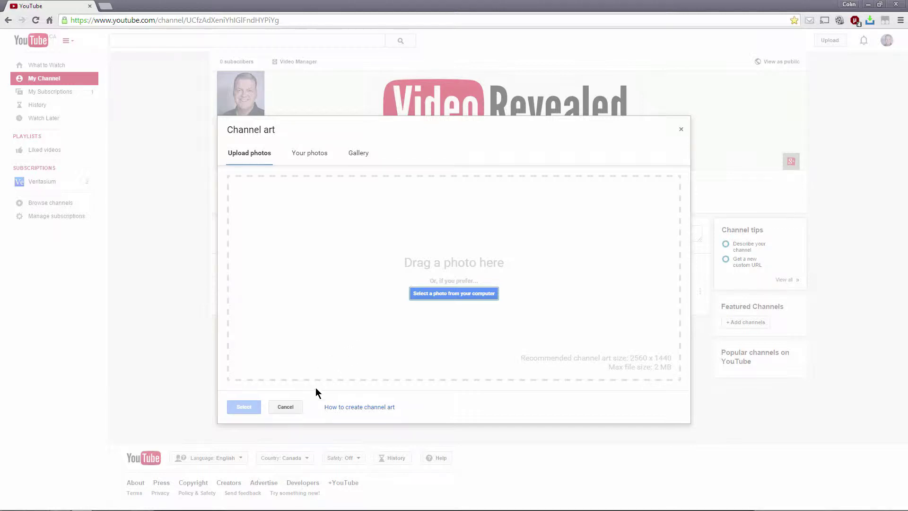
{"action": "left_click", "coordinate": [361, 407]}
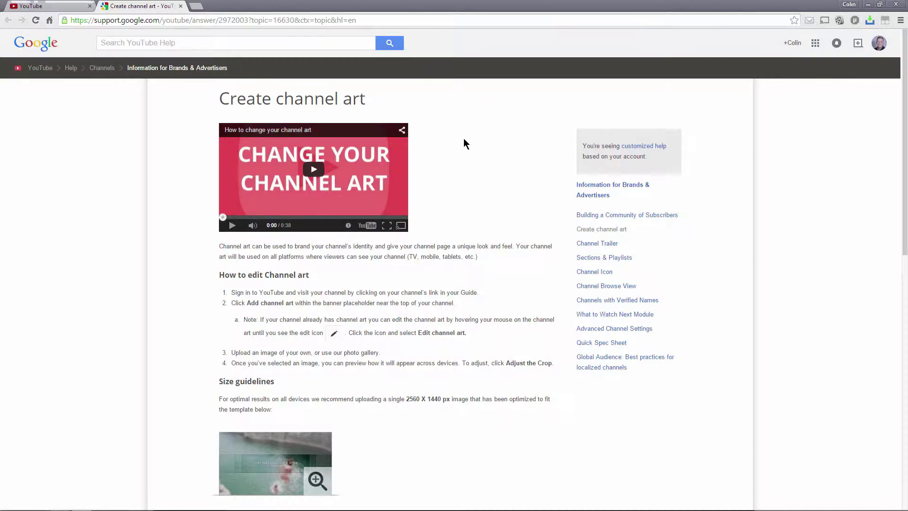
Step: Review the Desktop and TV banner sizes under the 2560 x 1440 Size guidelines, then return to Photoshop
{"action": "scroll", "coordinate": [478, 139], "scroll_direction": "down", "scroll_amount": 6}
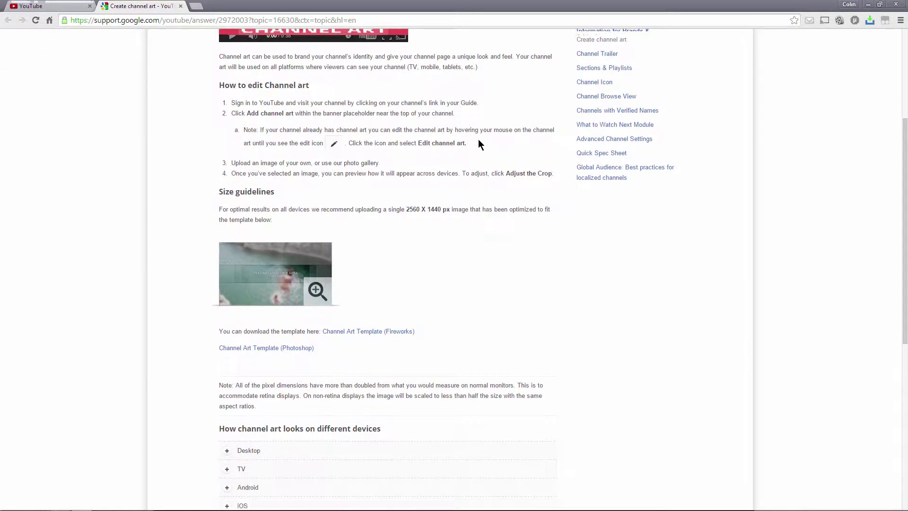
{"action": "scroll", "coordinate": [478, 139], "scroll_direction": "down", "scroll_amount": 5}
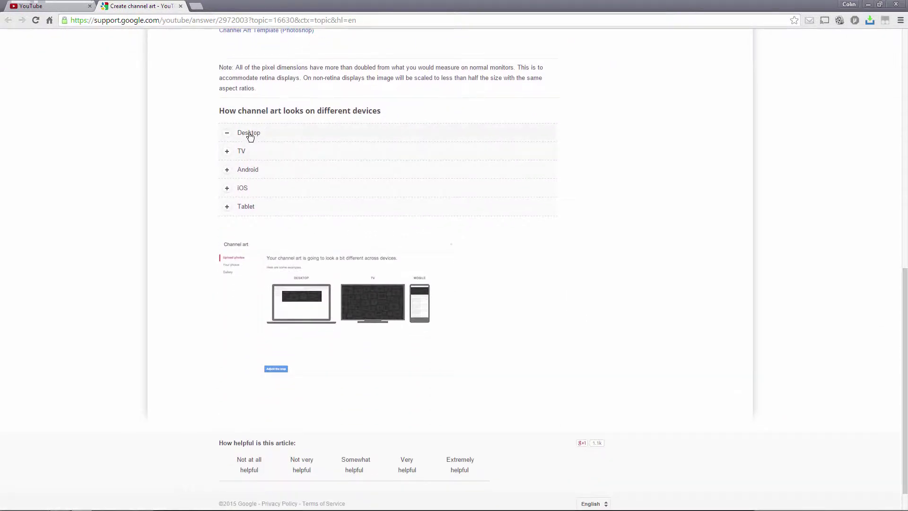
{"action": "left_click", "coordinate": [248, 133]}
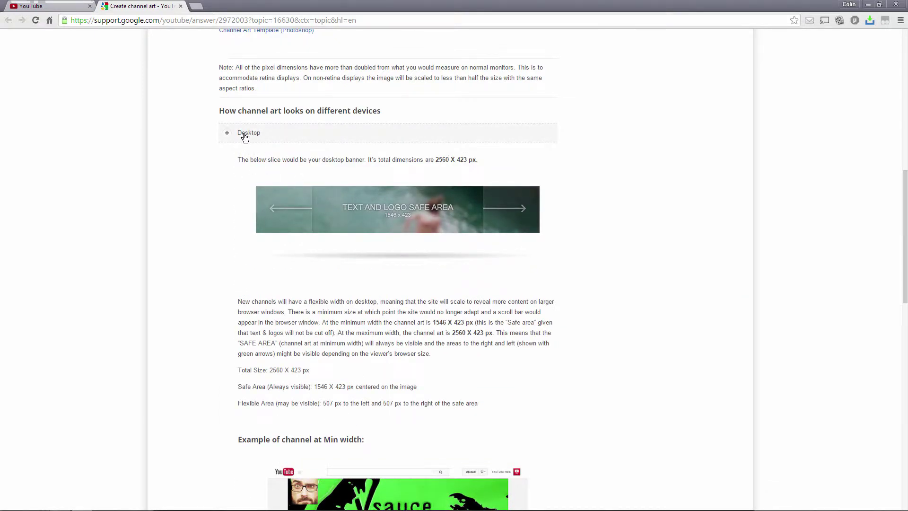
{"action": "left_click", "coordinate": [245, 134]}
{"action": "left_click", "coordinate": [241, 153]}
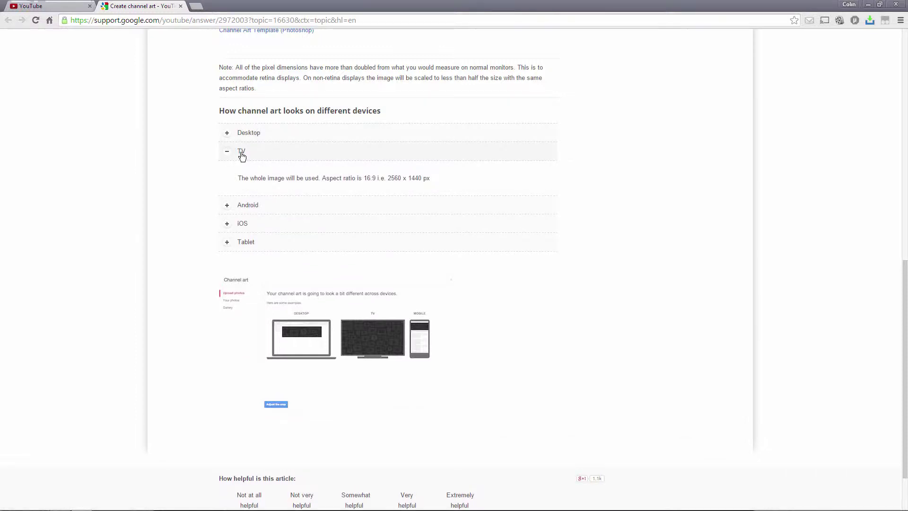
{"action": "left_click", "coordinate": [241, 152]}
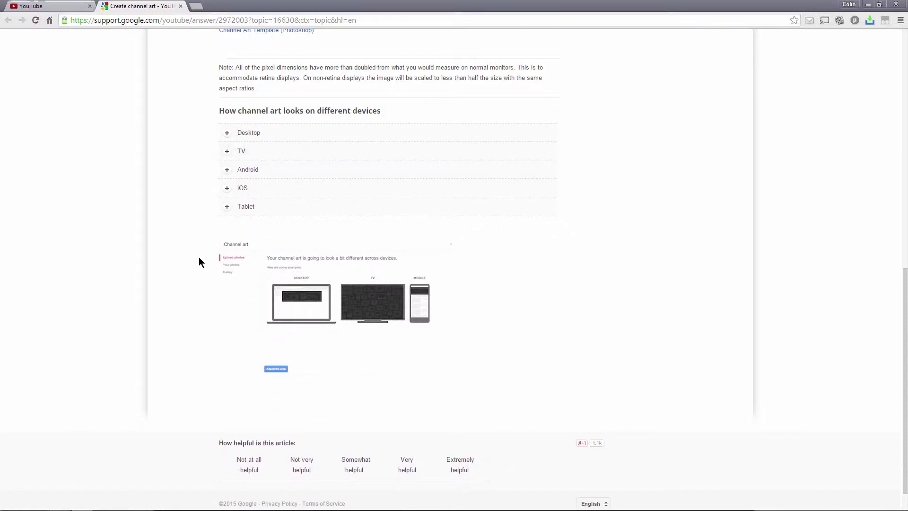
{"action": "scroll", "coordinate": [198, 257], "scroll_direction": "up", "scroll_amount": 3}
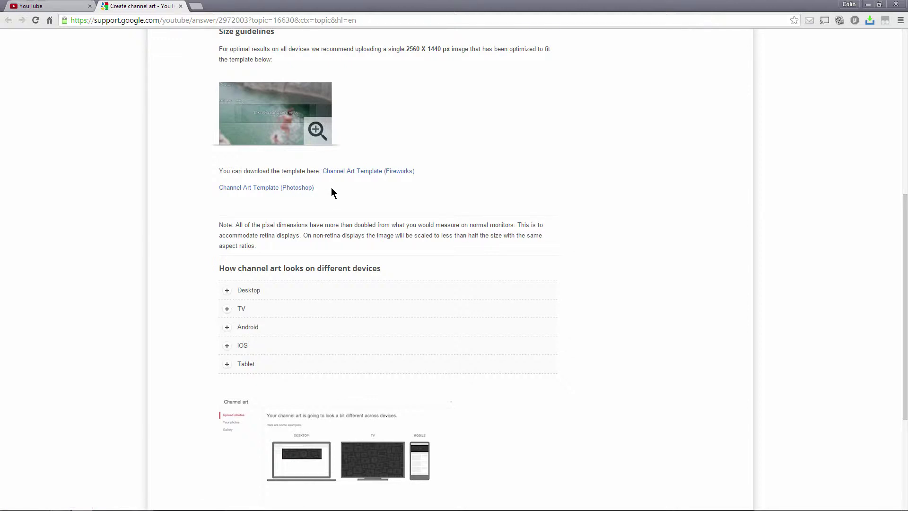
{"action": "key", "text": "alt+Tab"}
{"action": "key", "text": "alt+Tab"}
{"action": "key", "text": "alt+Tab"}
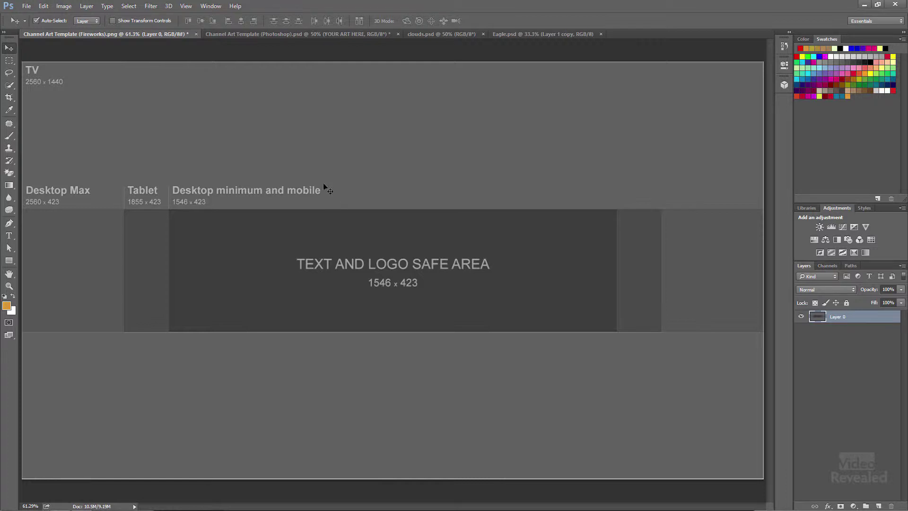
Step: Fit Channel Art Template (Photoshop).psd to the window and toggle its Spec guide layer off and on
{"action": "left_click", "coordinate": [274, 36]}
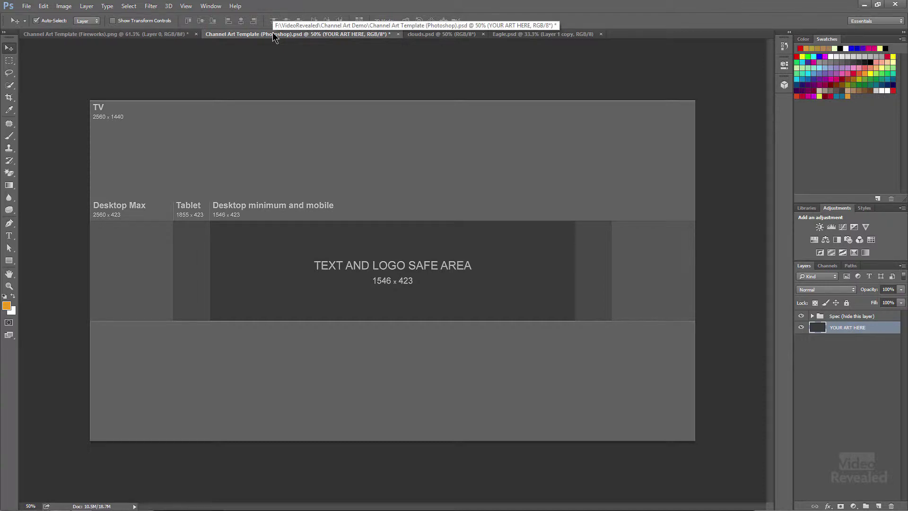
{"action": "key", "text": "ctrl+0"}
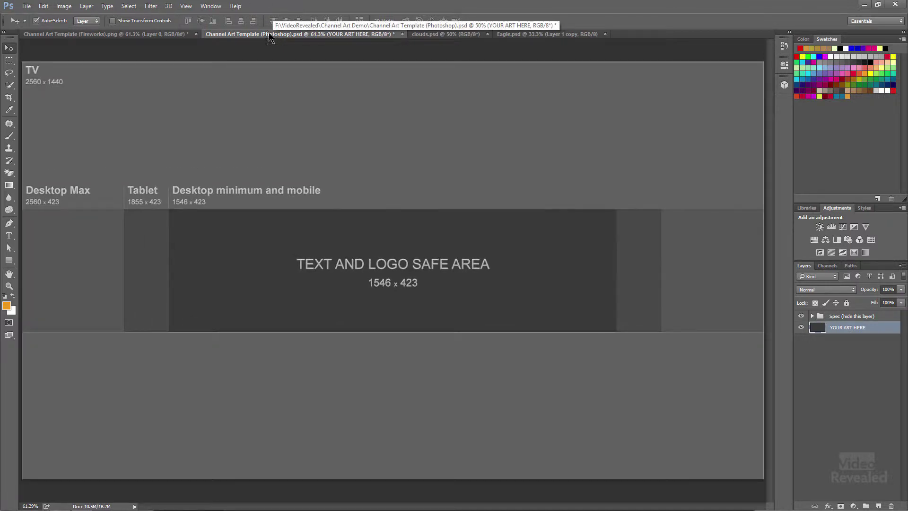
{"action": "left_click", "coordinate": [175, 36]}
{"action": "left_click", "coordinate": [228, 34]}
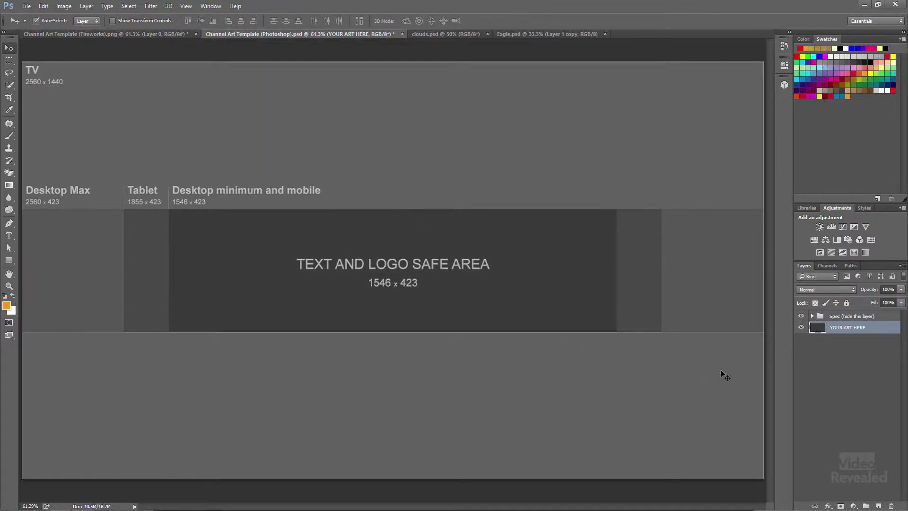
{"action": "left_click", "coordinate": [801, 316]}
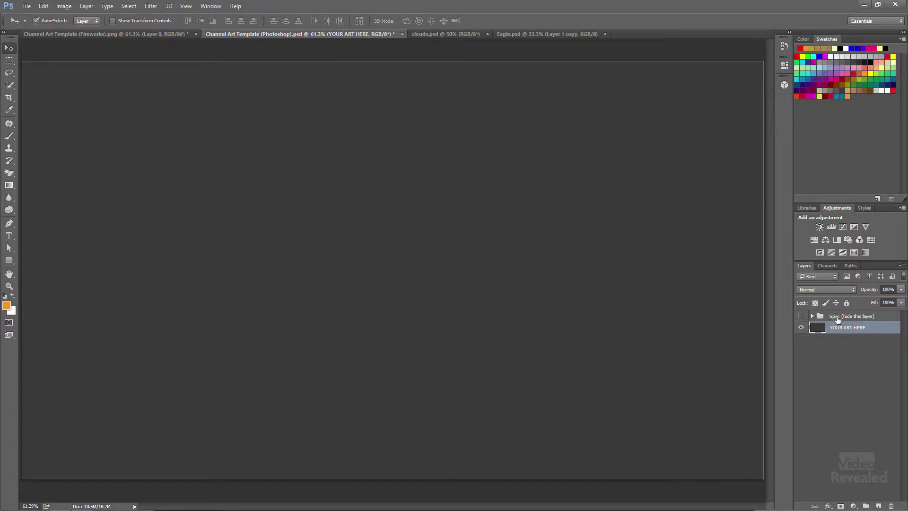
{"action": "left_click", "coordinate": [825, 320]}
{"action": "left_click", "coordinate": [801, 317]}
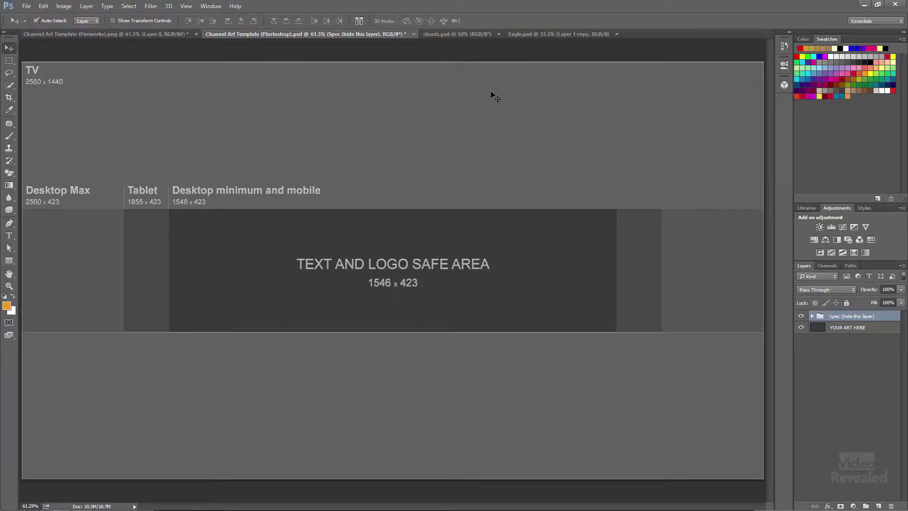
Step: Look over clouds.psd and Eagle.psd, leaving the Move tool's Auto-Select set to Layer
{"action": "left_click", "coordinate": [465, 34]}
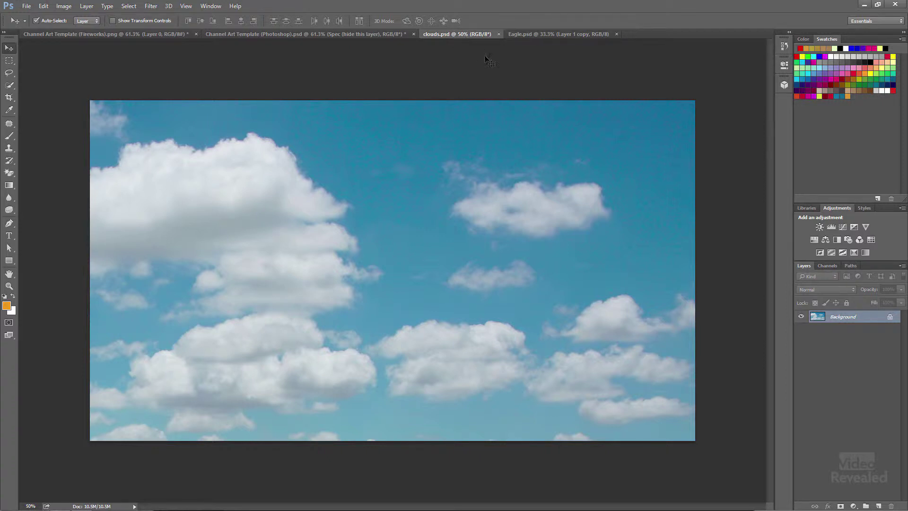
{"action": "left_click", "coordinate": [539, 34]}
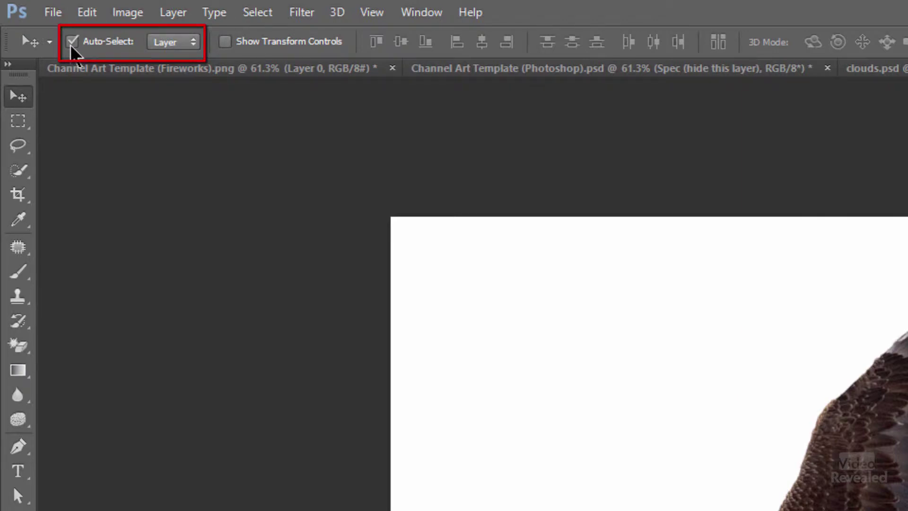
{"action": "left_click", "coordinate": [183, 42]}
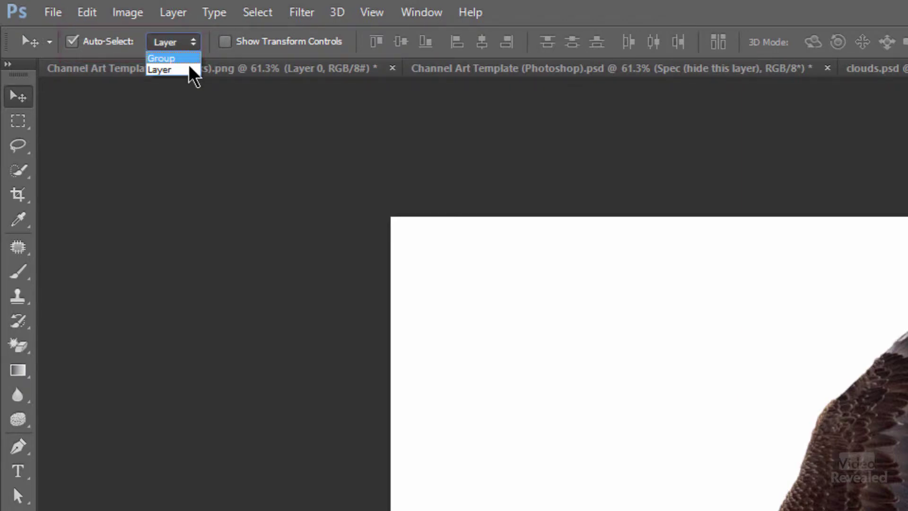
{"action": "left_click", "coordinate": [188, 65]}
{"action": "key", "text": "Up"}
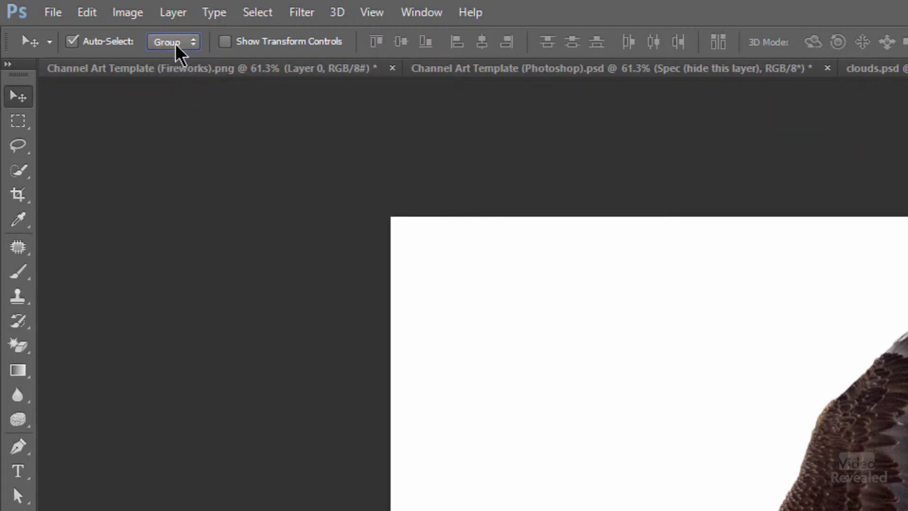
{"action": "left_click", "coordinate": [175, 43]}
{"action": "left_click", "coordinate": [183, 66]}
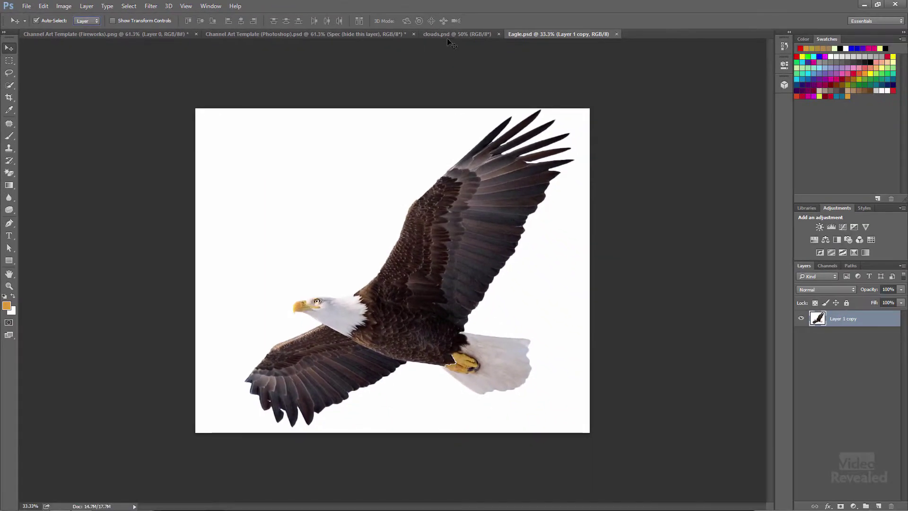
{"action": "left_click", "coordinate": [450, 37]}
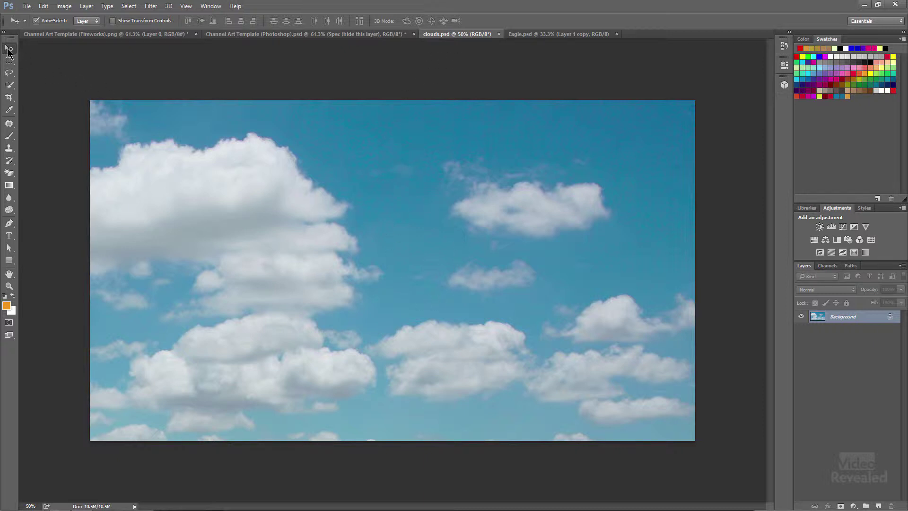
Step: Drop the clouds photo into Channel Art Template (Fireworks).png as Layer 1 and compare it against the guides
{"action": "left_click_drag", "start_coordinate": [382, 245], "coordinate": [257, 182]}
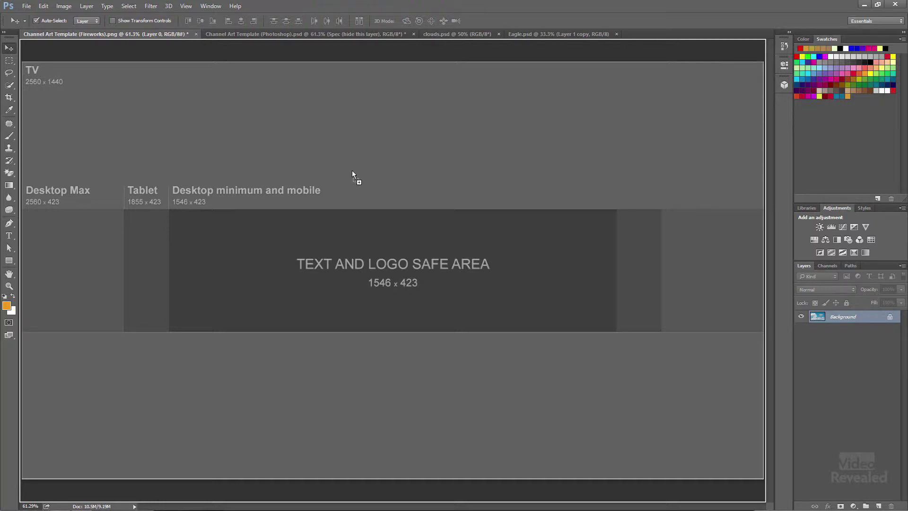
{"action": "left_click_drag", "start_coordinate": [352, 171], "coordinate": [352, 170]}
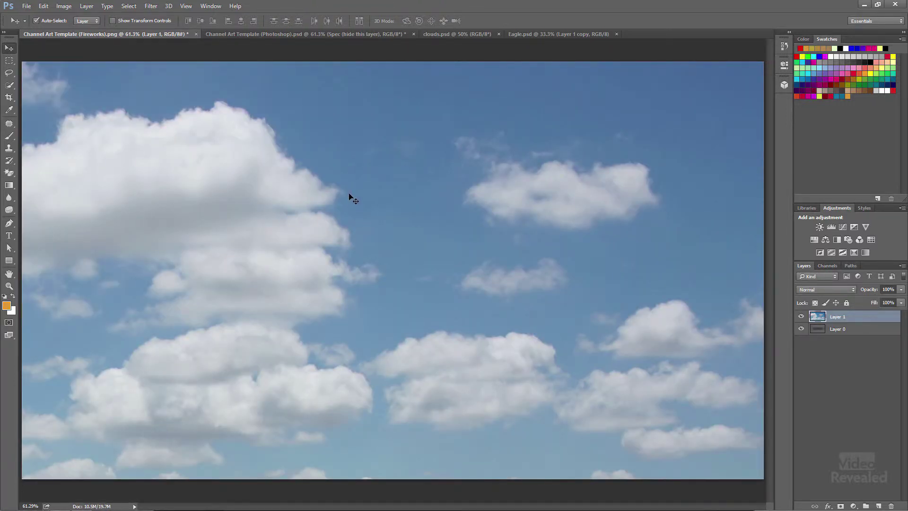
{"action": "left_click", "coordinate": [802, 318]}
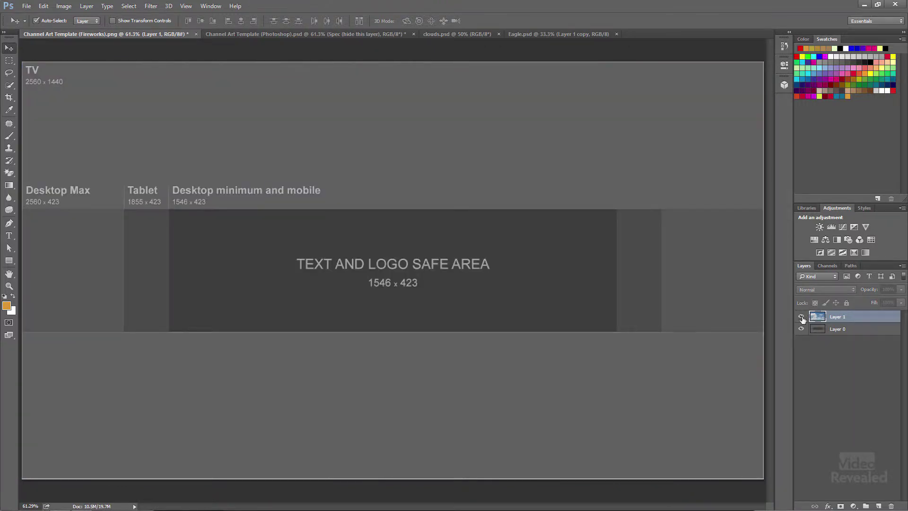
{"action": "left_click", "coordinate": [802, 318]}
{"action": "left_click", "coordinate": [802, 318]}
{"action": "left_click", "coordinate": [802, 318]}
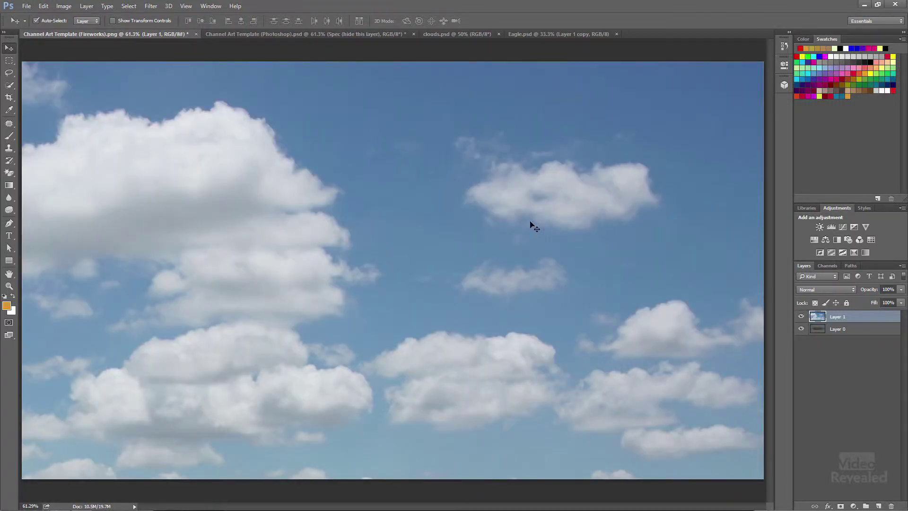
Step: Add the clouds image to the Photoshop template as Layer 1, placed beneath the Spec group
{"action": "left_click", "coordinate": [446, 34]}
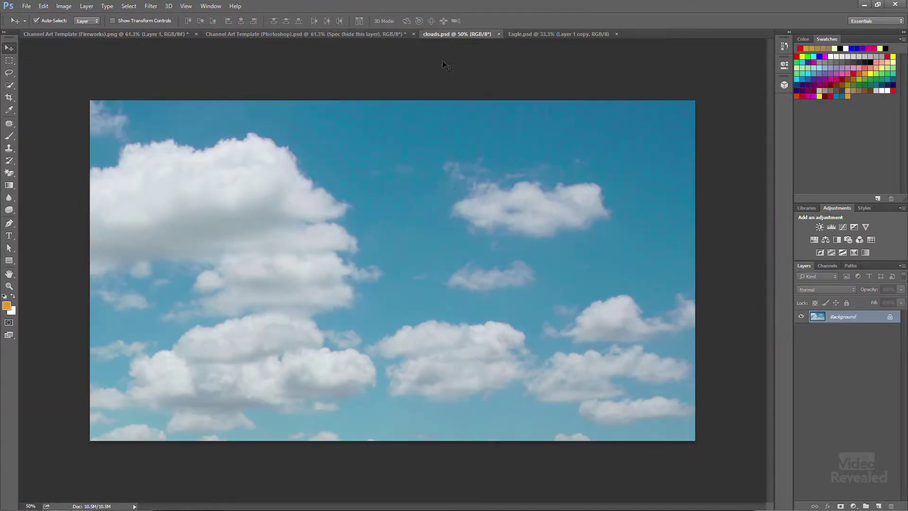
{"action": "left_click", "coordinate": [323, 35]}
{"action": "left_click_drag", "start_coordinate": [323, 36], "coordinate": [341, 125]}
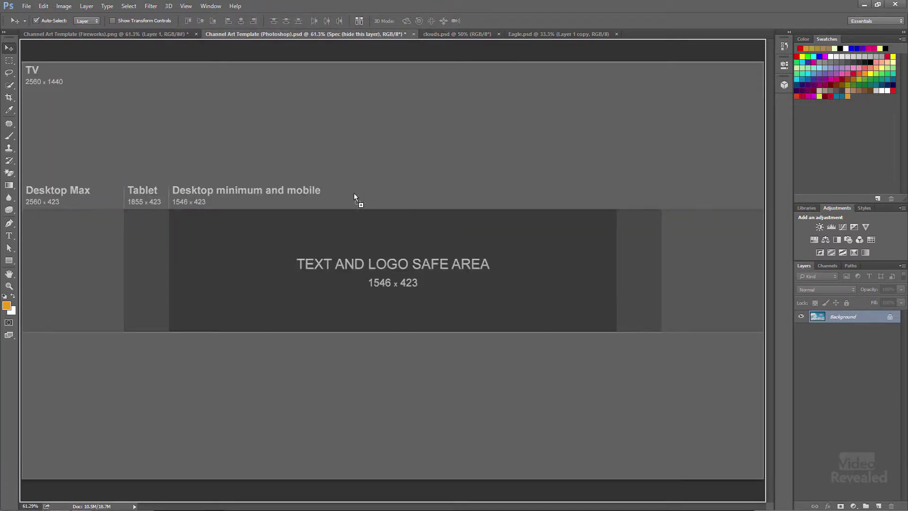
{"action": "left_click_drag", "start_coordinate": [353, 193], "coordinate": [354, 193]}
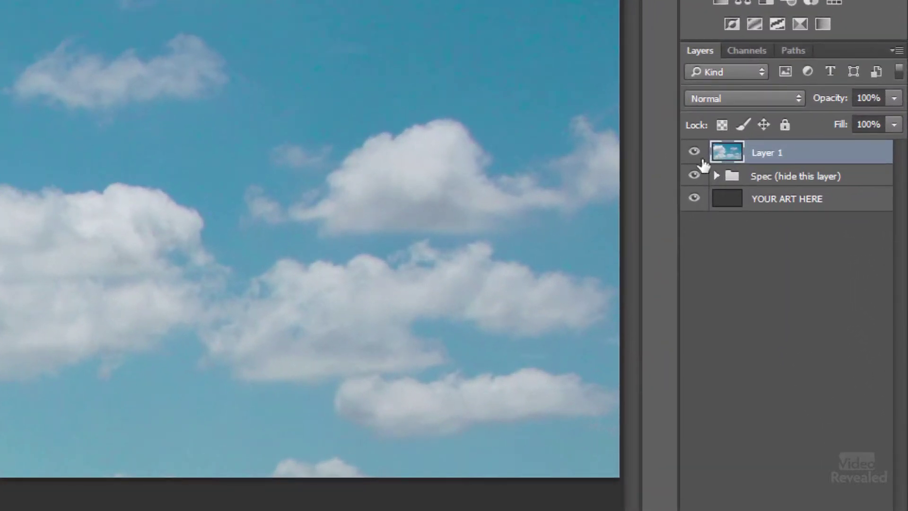
{"action": "left_click_drag", "start_coordinate": [790, 156], "coordinate": [784, 192]}
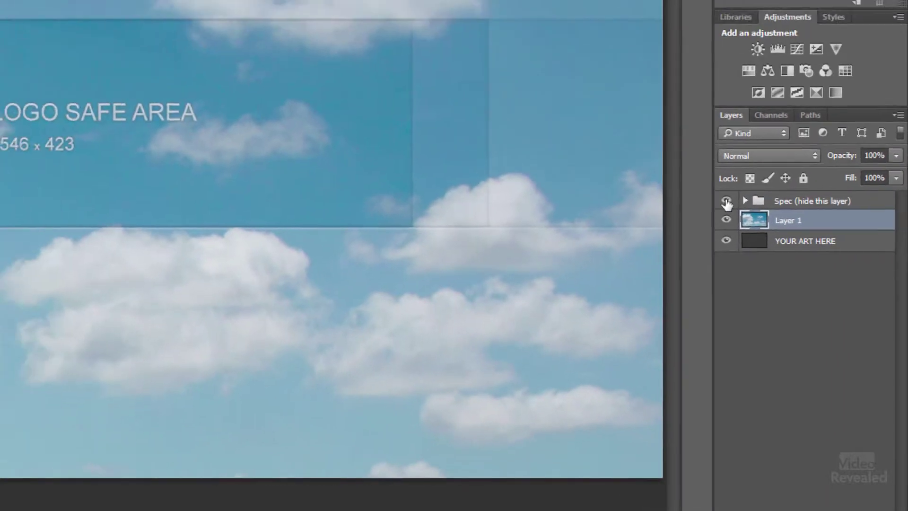
{"action": "left_click", "coordinate": [694, 153]}
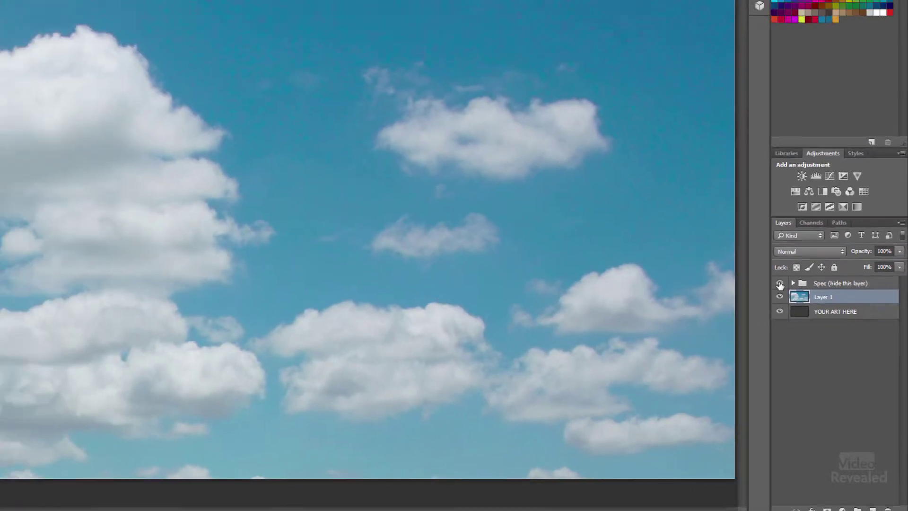
Step: Toggle and expand the Spec group to check the guides over the sky
{"action": "left_click", "coordinate": [779, 283]}
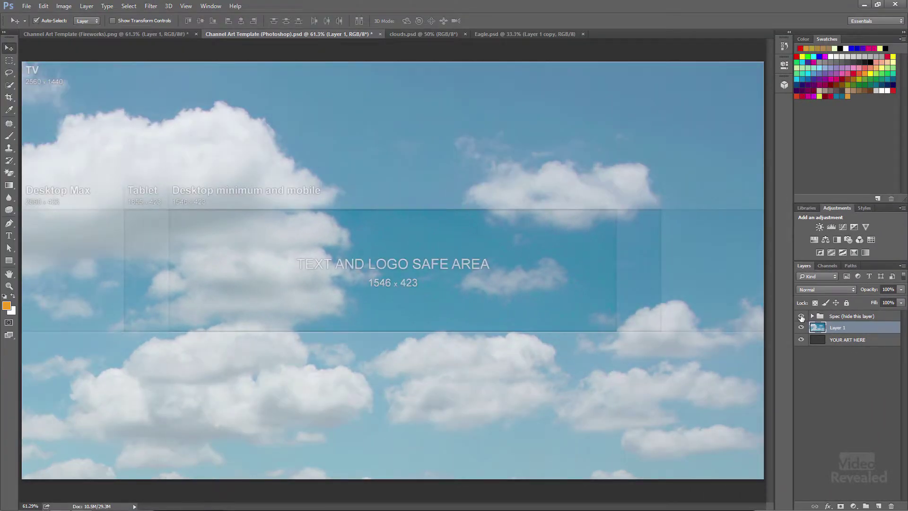
{"action": "left_click", "coordinate": [801, 317]}
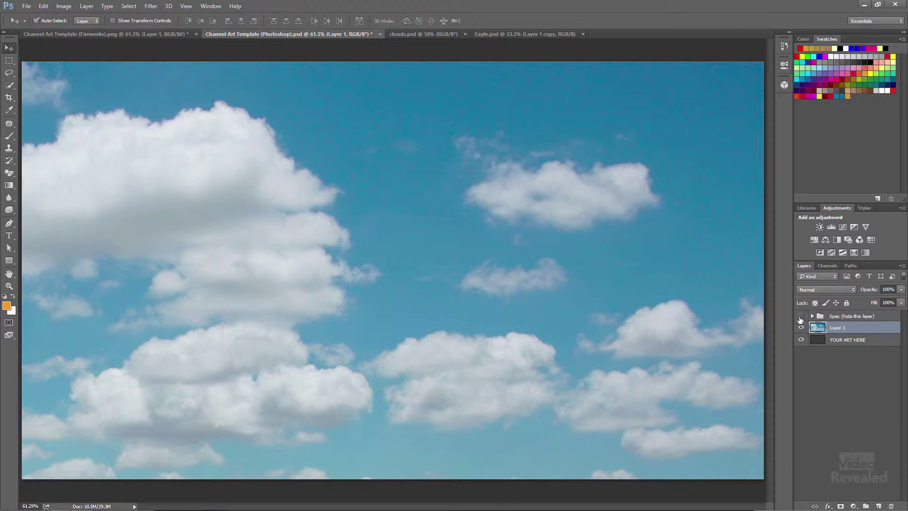
{"action": "left_click", "coordinate": [800, 316]}
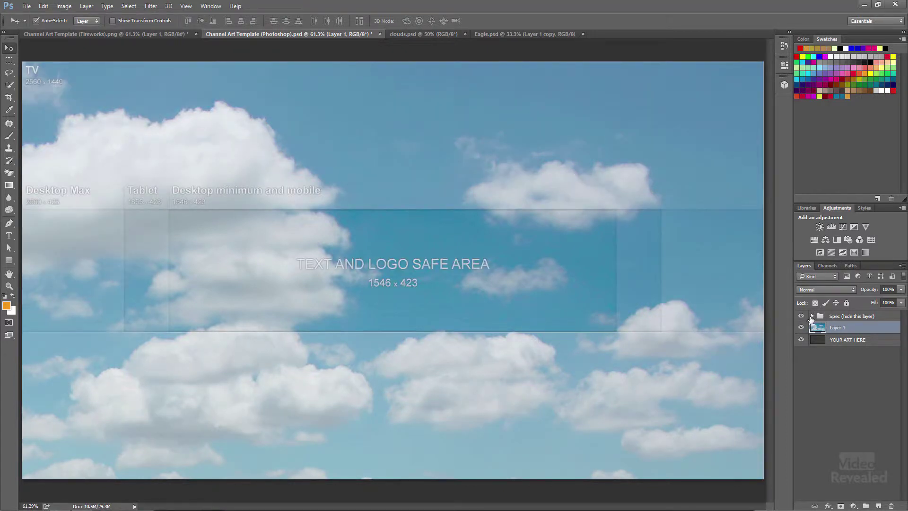
{"action": "left_click", "coordinate": [811, 315]}
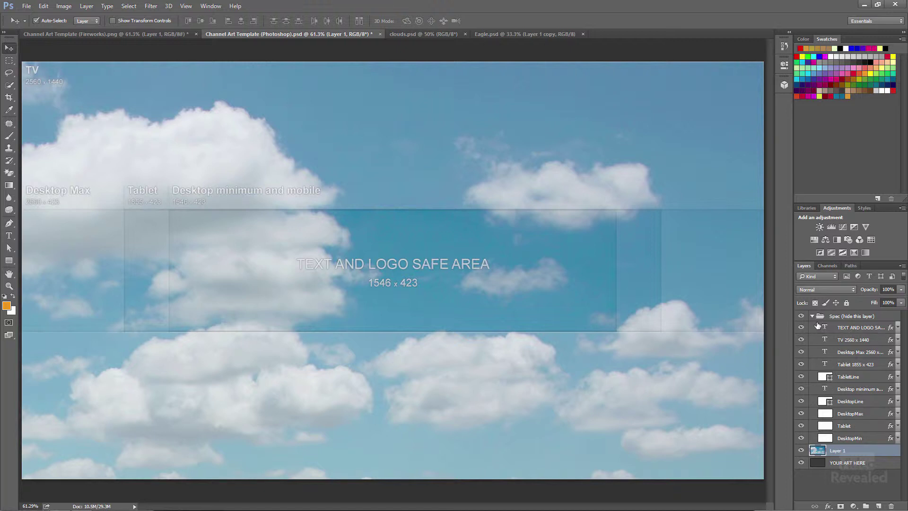
{"action": "left_click", "coordinate": [812, 316]}
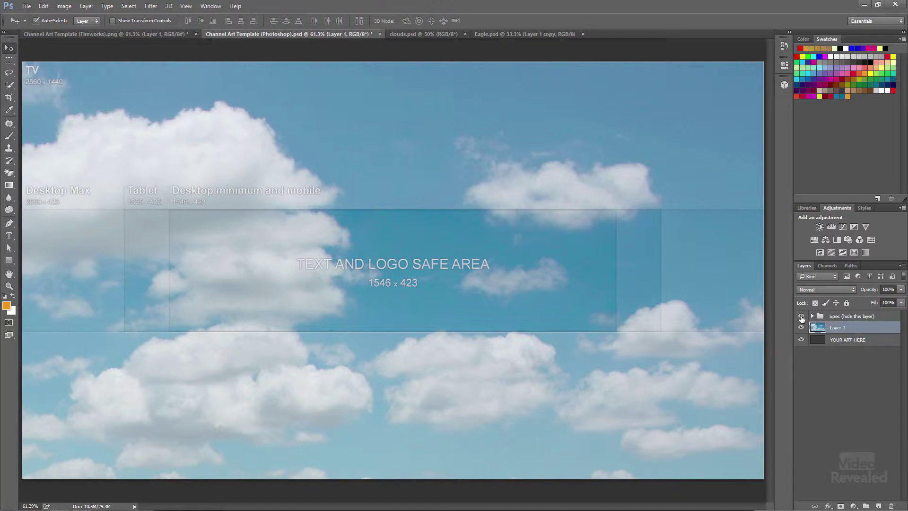
{"action": "left_click", "coordinate": [801, 315]}
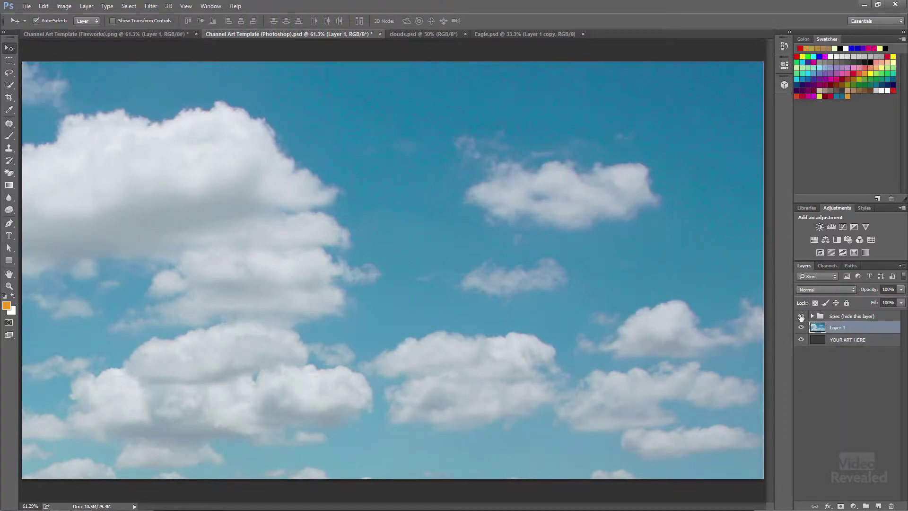
{"action": "left_click", "coordinate": [801, 315]}
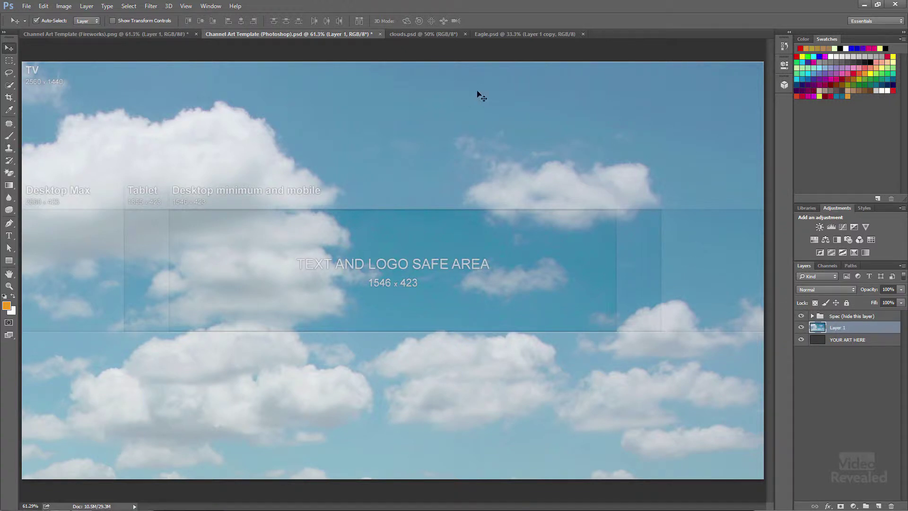
Step: Drag the eagle from Eagle.psd into the channel art template as 'Layer 1 copy'
{"action": "left_click", "coordinate": [514, 34]}
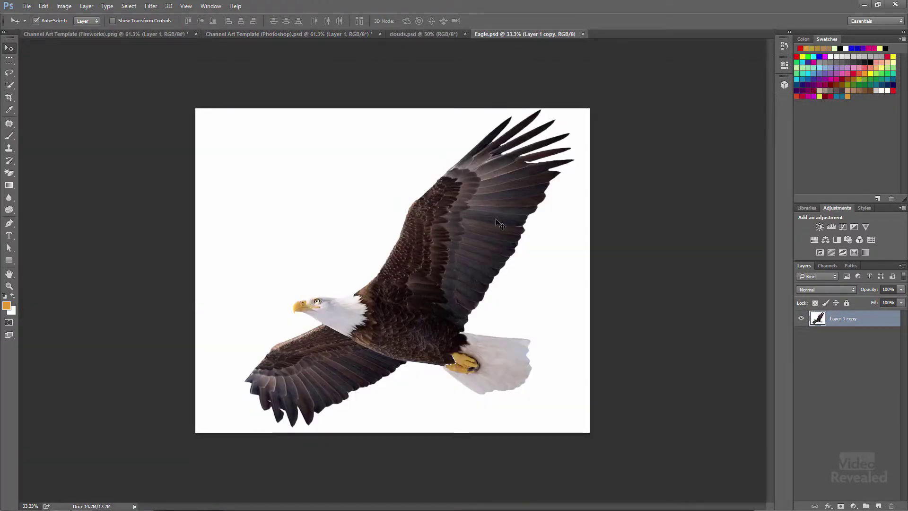
{"action": "left_click_drag", "start_coordinate": [494, 218], "coordinate": [470, 214]}
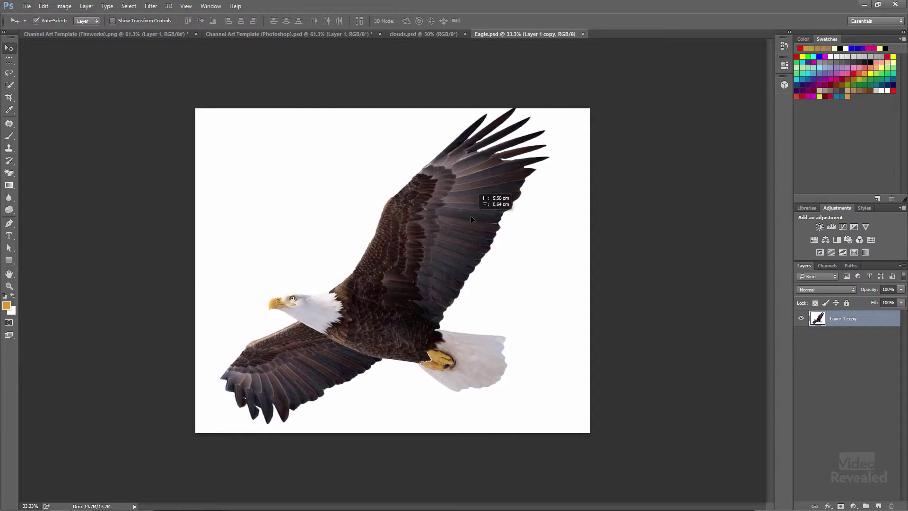
{"action": "left_click_drag", "start_coordinate": [557, 238], "coordinate": [525, 270]}
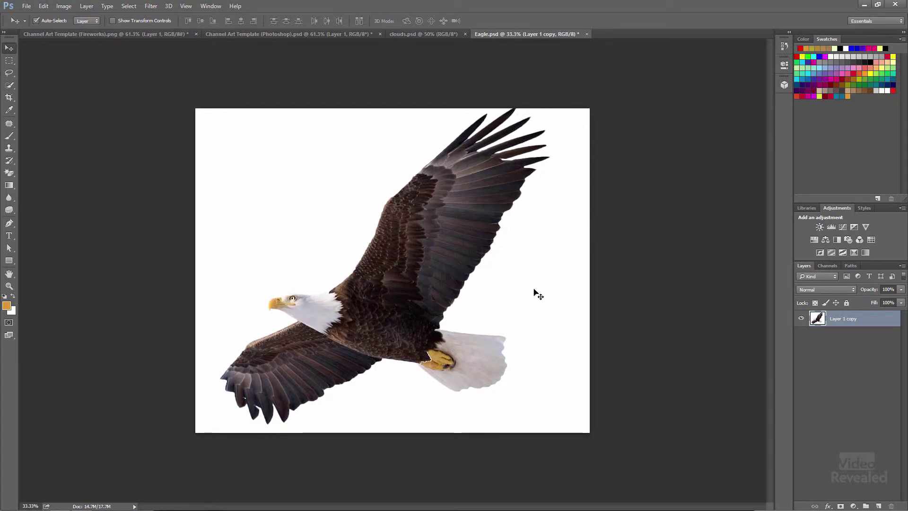
{"action": "left_click_drag", "start_coordinate": [465, 222], "coordinate": [344, 158]}
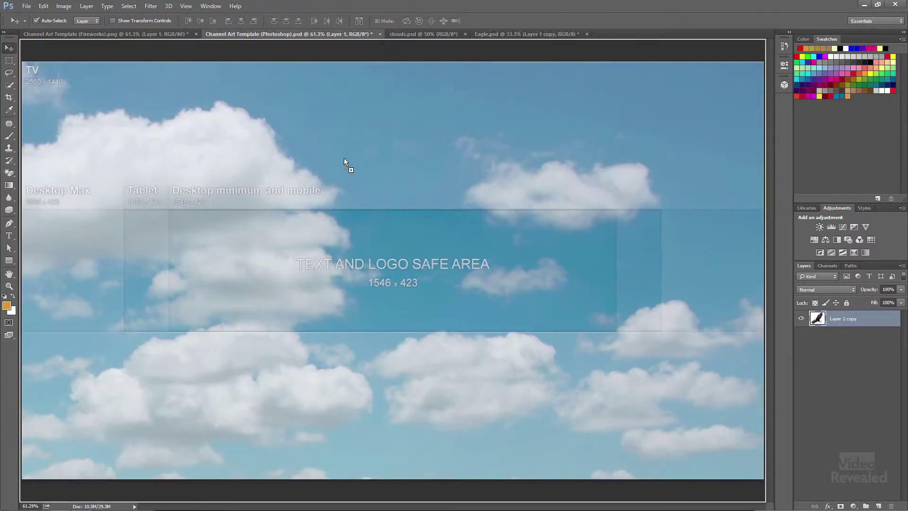
{"action": "left_click_drag", "start_coordinate": [388, 227], "coordinate": [388, 227]}
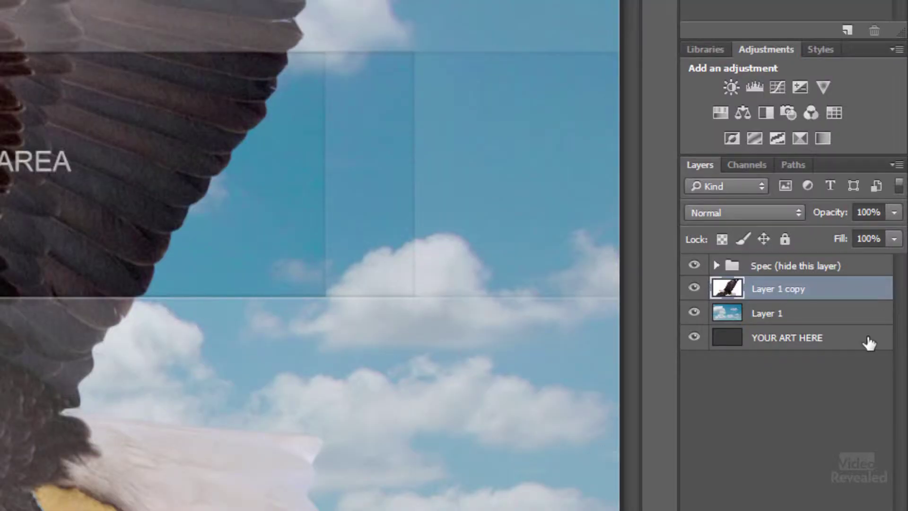
{"action": "right_click", "coordinate": [862, 292]}
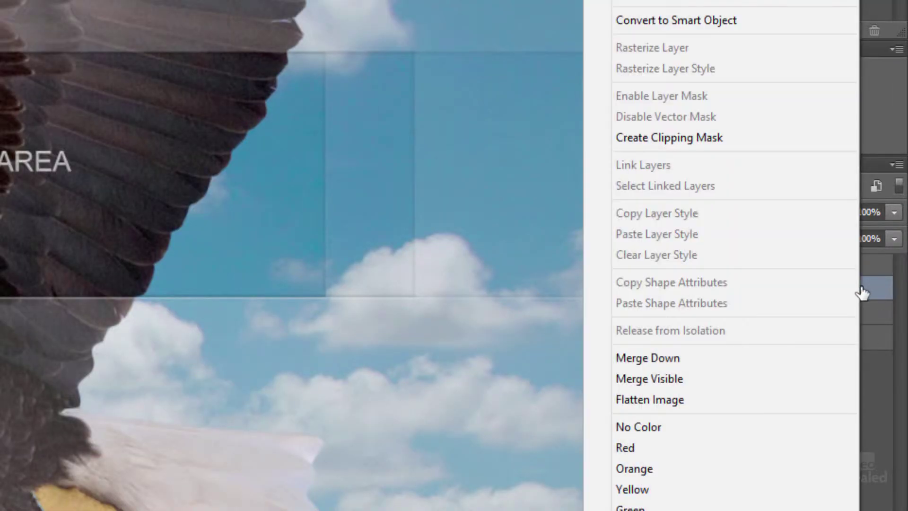
Step: Convert the eagle layer 'Layer 1 copy' into a smart object
{"action": "left_click", "coordinate": [754, 20]}
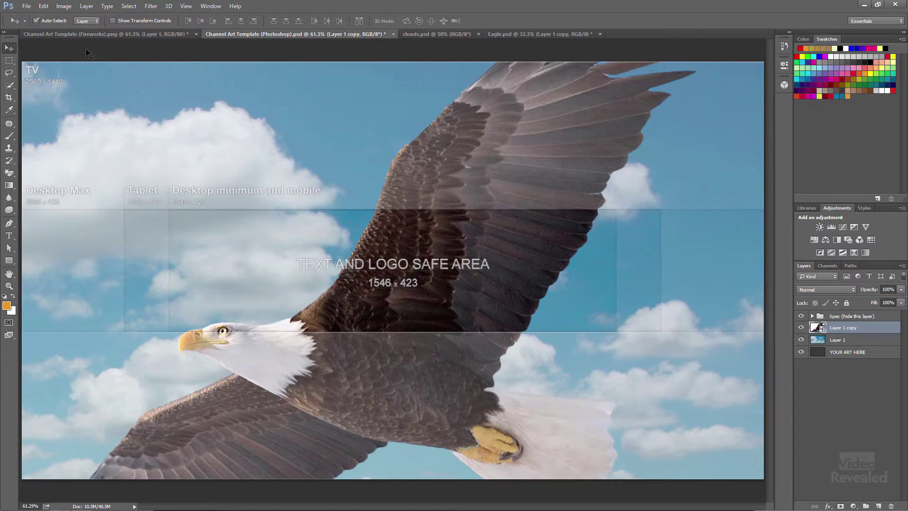
Step: Scale the eagle proportionally to 27% and move it to the left of the safe area
{"action": "key", "text": "ctrl+t"}
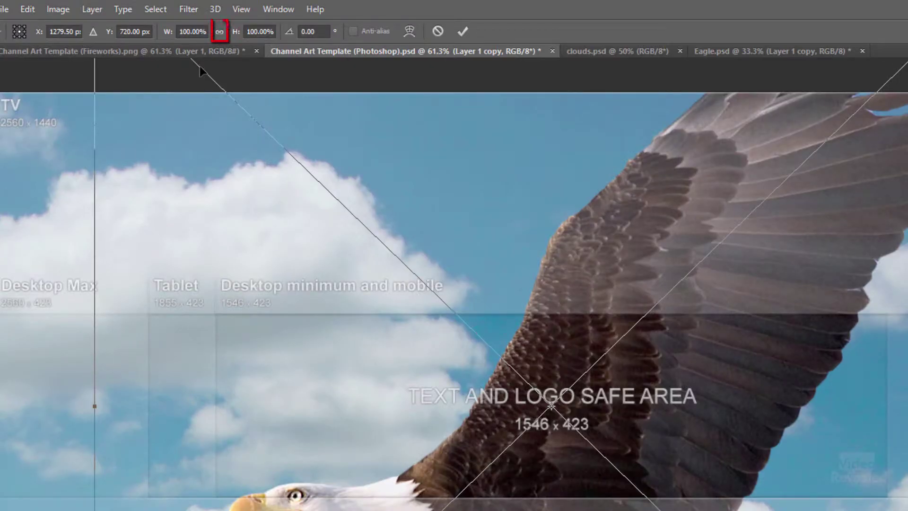
{"action": "left_click", "coordinate": [220, 32]}
{"action": "left_click_drag", "start_coordinate": [170, 34], "coordinate": [112, 45]}
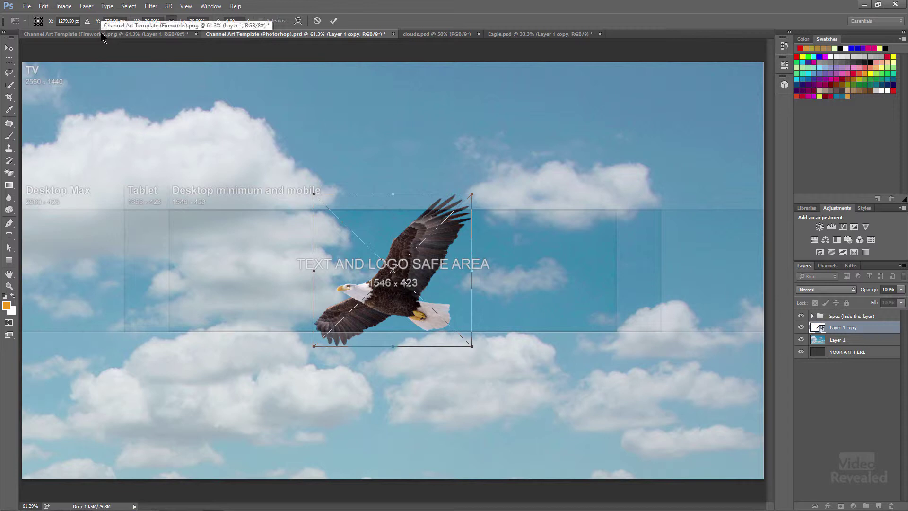
{"action": "key", "text": "Return"}
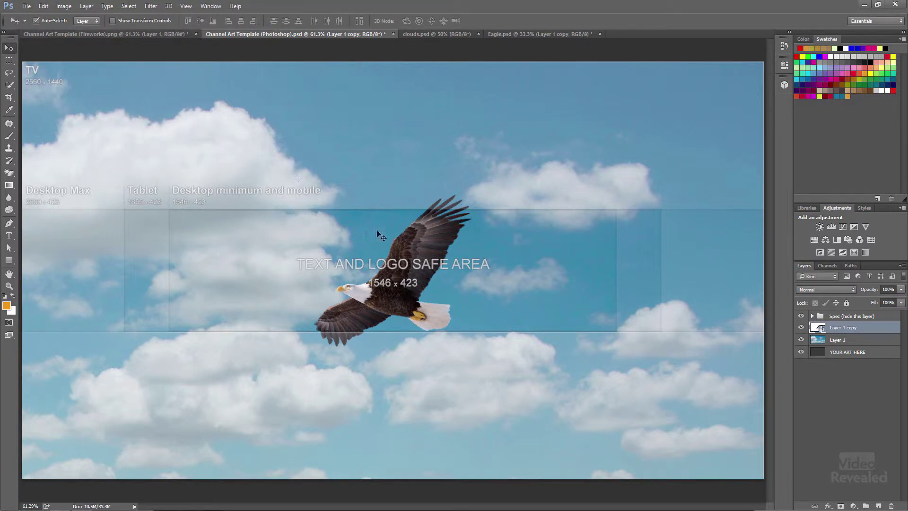
{"action": "left_click_drag", "start_coordinate": [403, 239], "coordinate": [268, 235]}
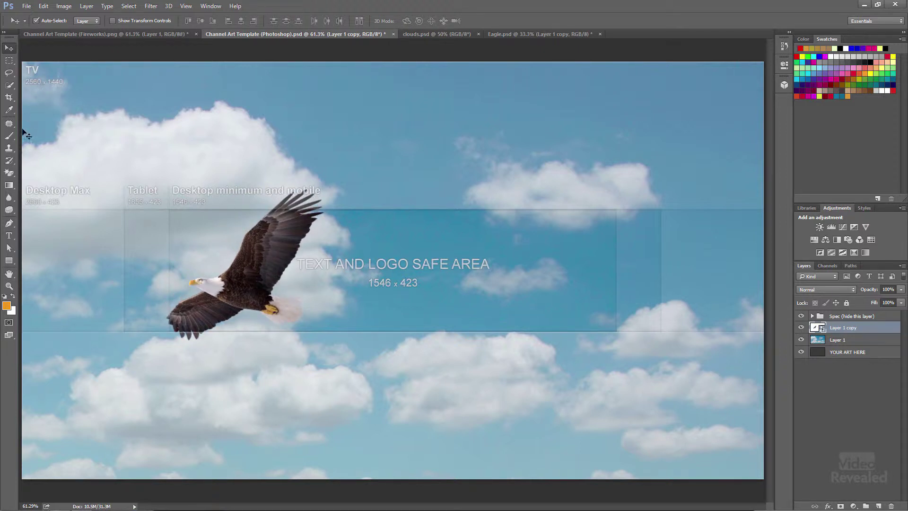
{"action": "left_click", "coordinate": [9, 236]}
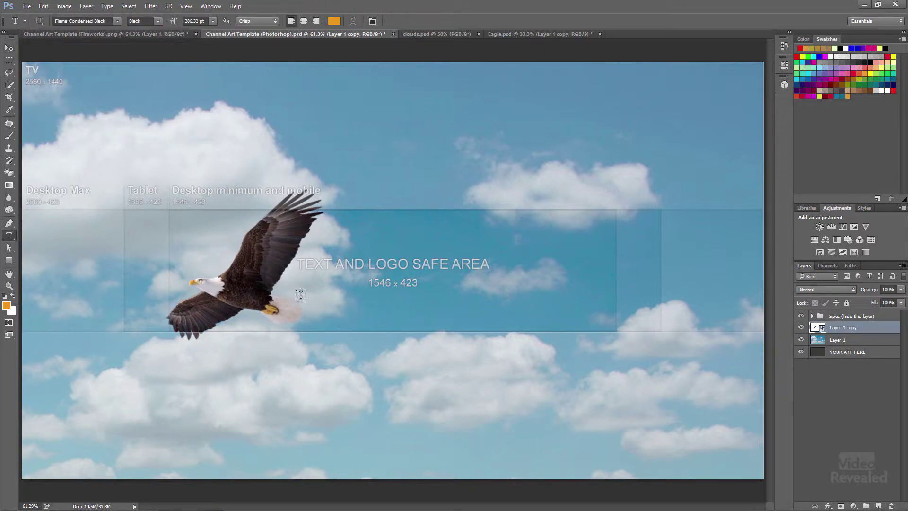
Step: Add orange 'Flying High!' text in Flama Condensed Black and position it beside the eagle
{"action": "left_click", "coordinate": [328, 303]}
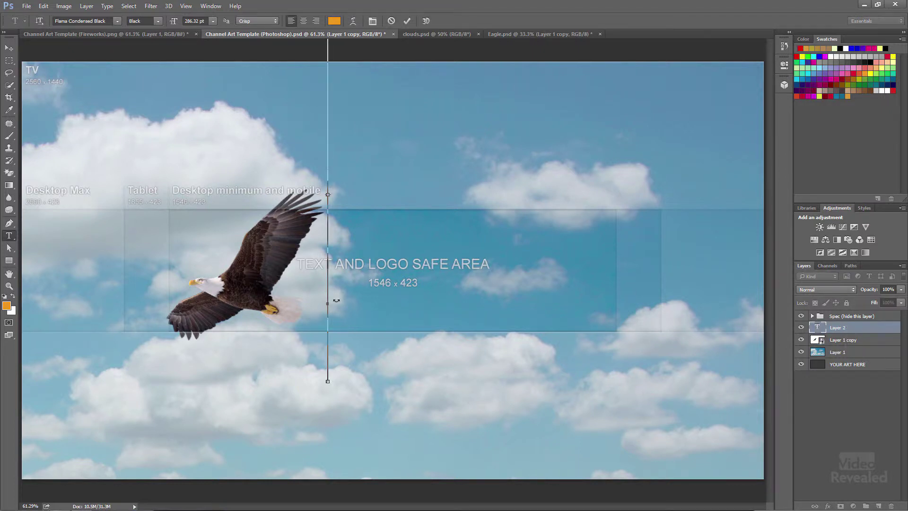
{"action": "type", "text": "Flying High!"}
{"action": "left_click", "coordinate": [9, 47]}
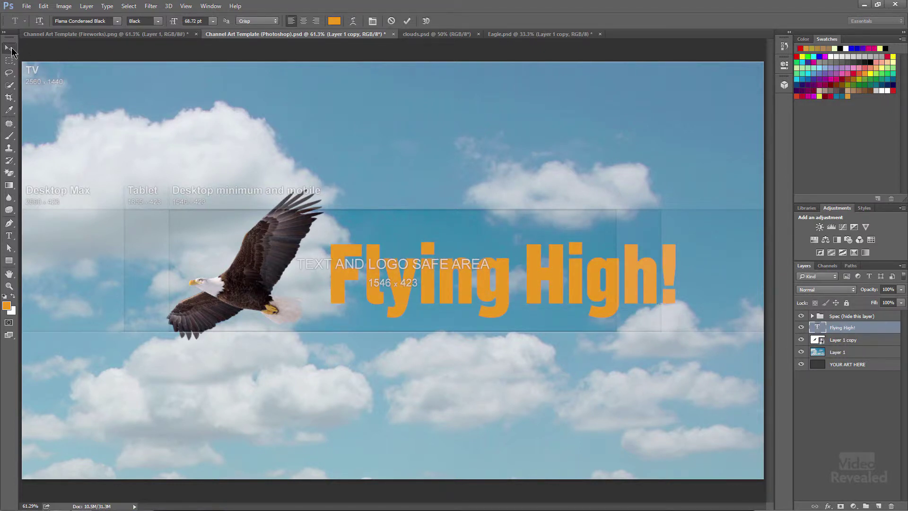
{"action": "left_click_drag", "start_coordinate": [429, 304], "coordinate": [362, 295]}
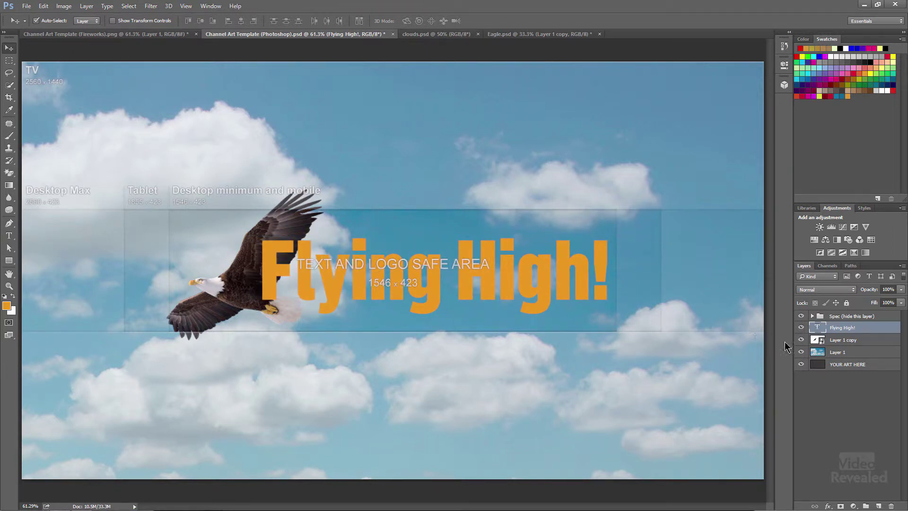
Step: Hide the sky, eagle and text layers to view the template, then show them again
{"action": "left_click_drag", "start_coordinate": [802, 327], "coordinate": [803, 356]}
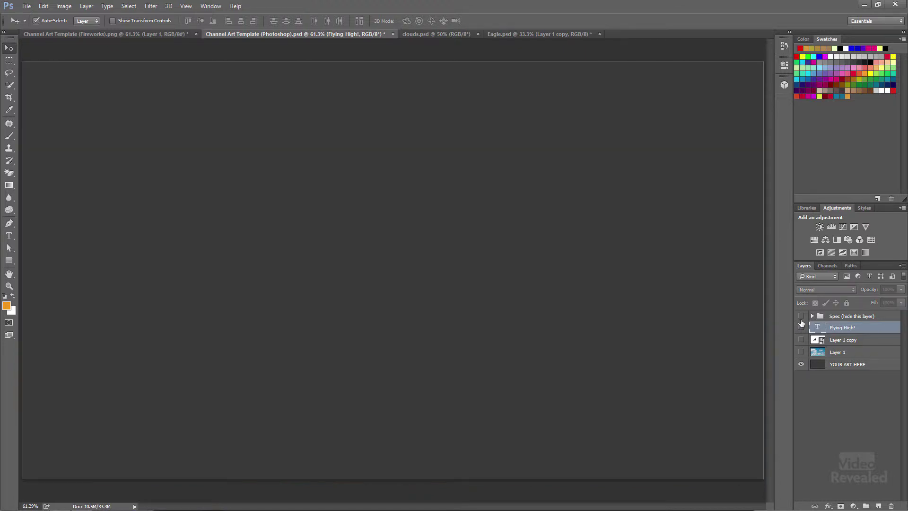
{"action": "left_click", "coordinate": [800, 316]}
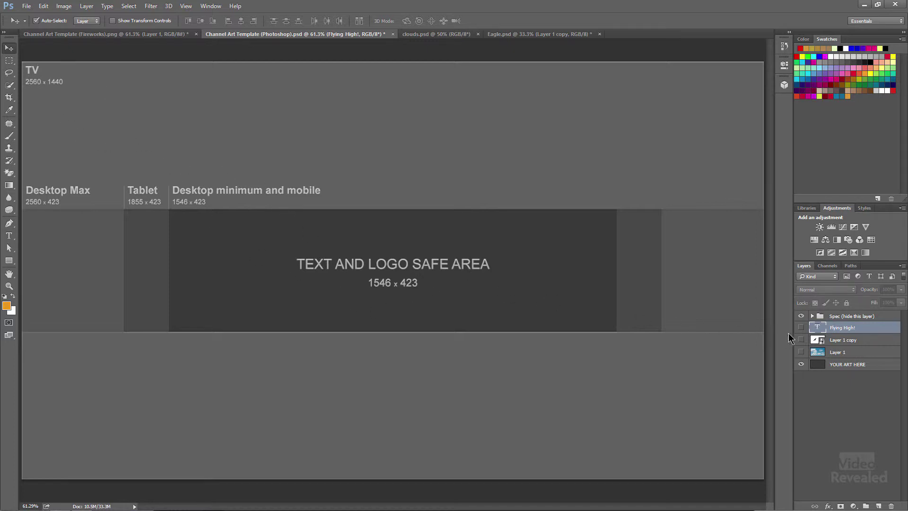
{"action": "left_click_drag", "start_coordinate": [800, 331], "coordinate": [801, 358]}
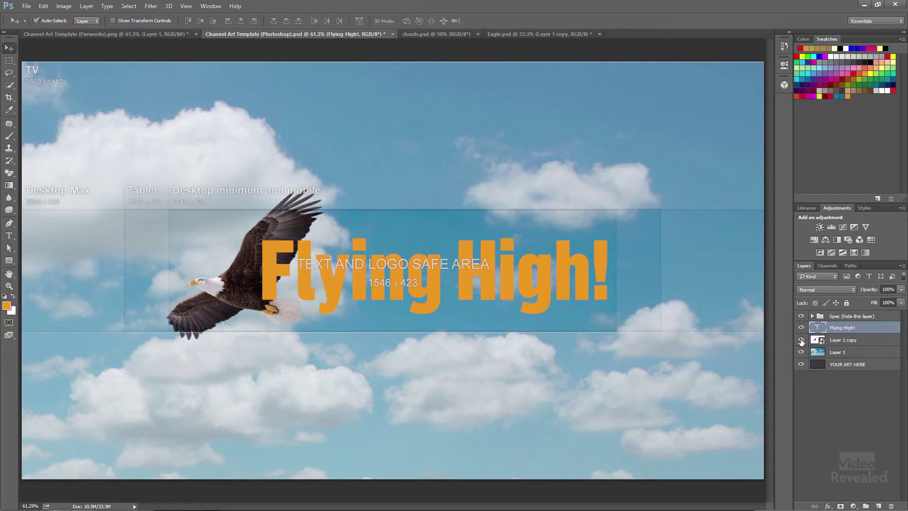
Step: Preview the eagle and 'Flying High!' art with the Spec overlay off, then restore it
{"action": "left_click", "coordinate": [800, 316]}
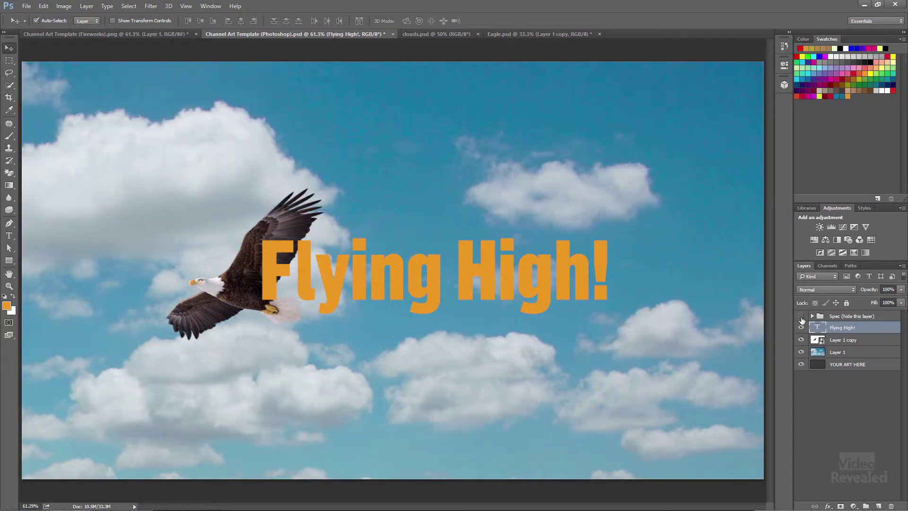
{"action": "left_click", "coordinate": [800, 316]}
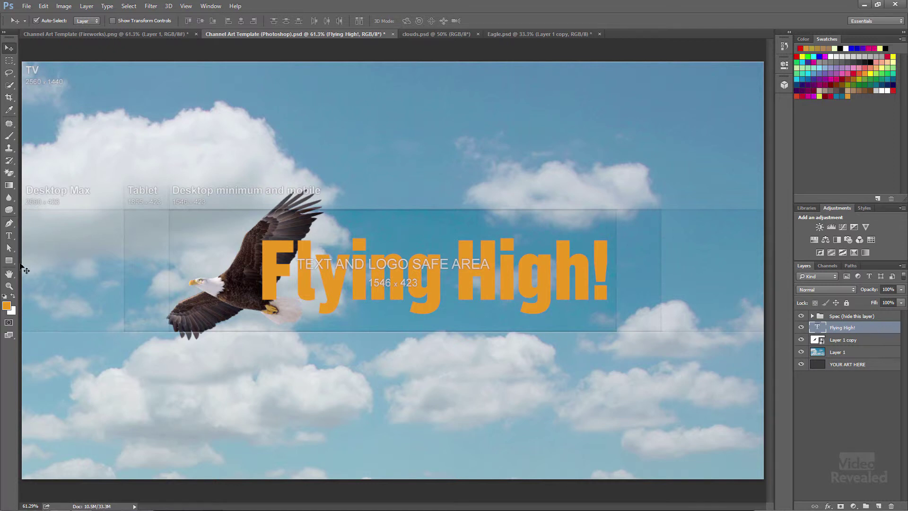
{"action": "left_click", "coordinate": [8, 261]}
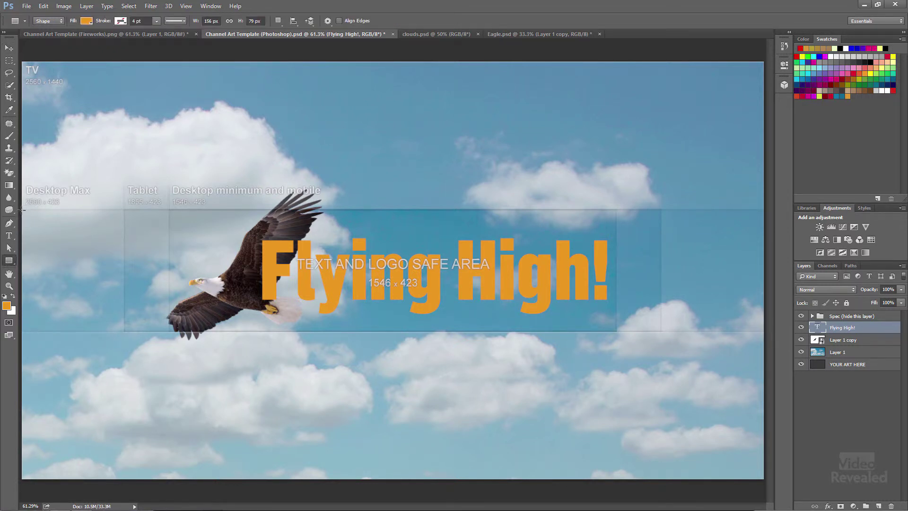
Step: Draw a full-width rectangle over the text and logo safe area with a 000000 black fill
{"action": "left_click_drag", "start_coordinate": [21, 210], "coordinate": [764, 331]}
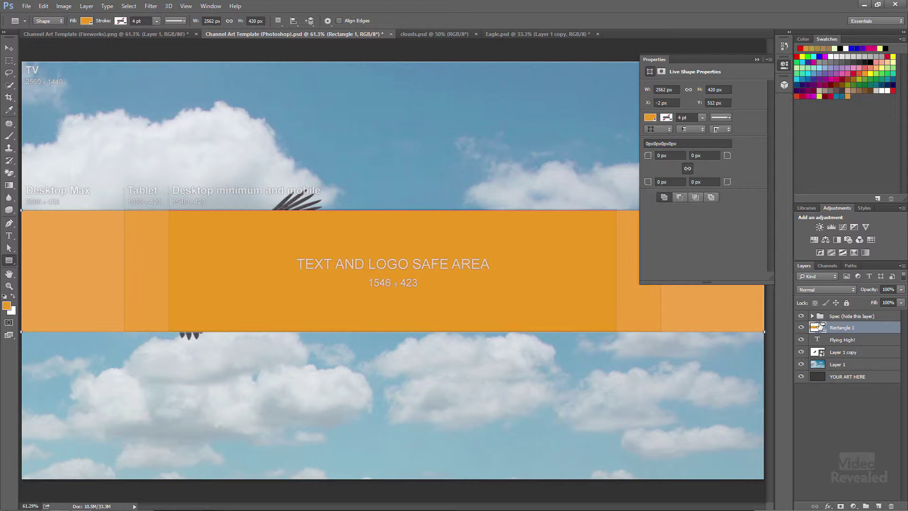
{"action": "double_click", "coordinate": [822, 330]}
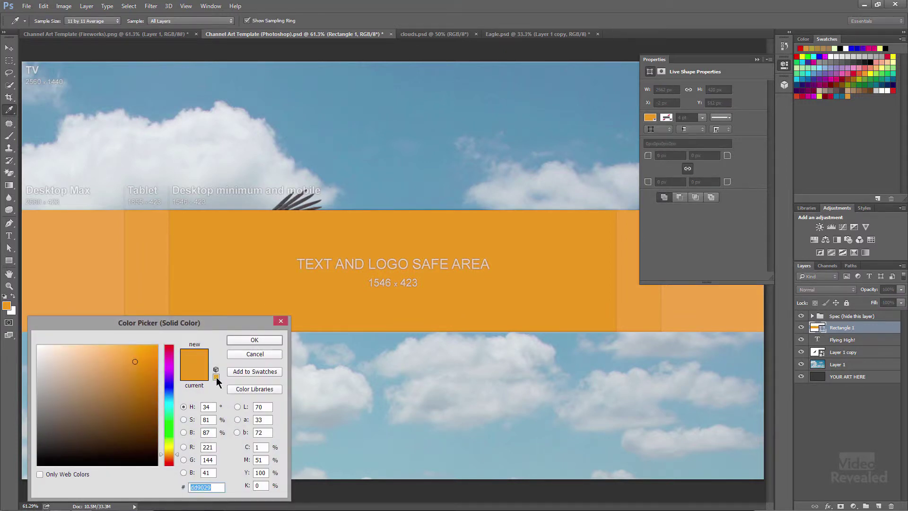
{"action": "type", "text": "000000"}
{"action": "left_click", "coordinate": [251, 340]}
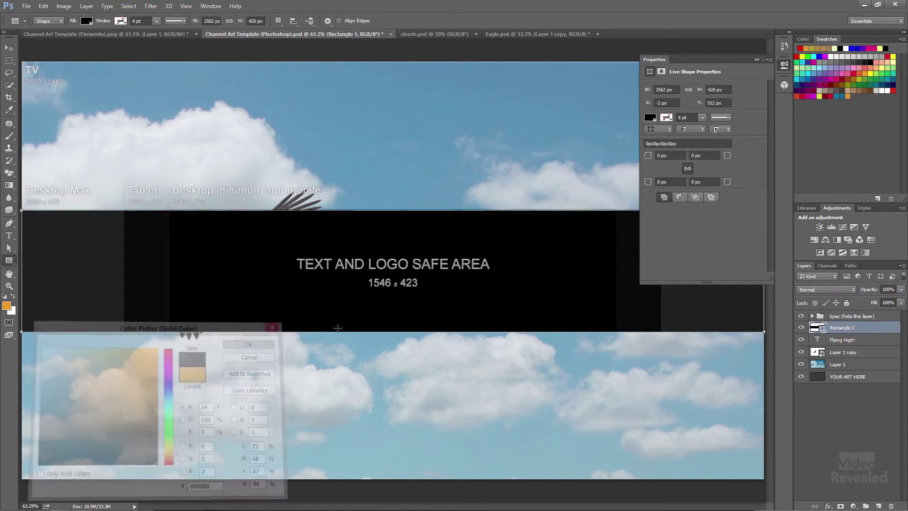
Step: Hide Spec, move Rectangle 1 below Layer 1 copy and set its opacity to 31%
{"action": "left_click", "coordinate": [801, 316]}
{"action": "left_click_drag", "start_coordinate": [842, 330], "coordinate": [846, 361]}
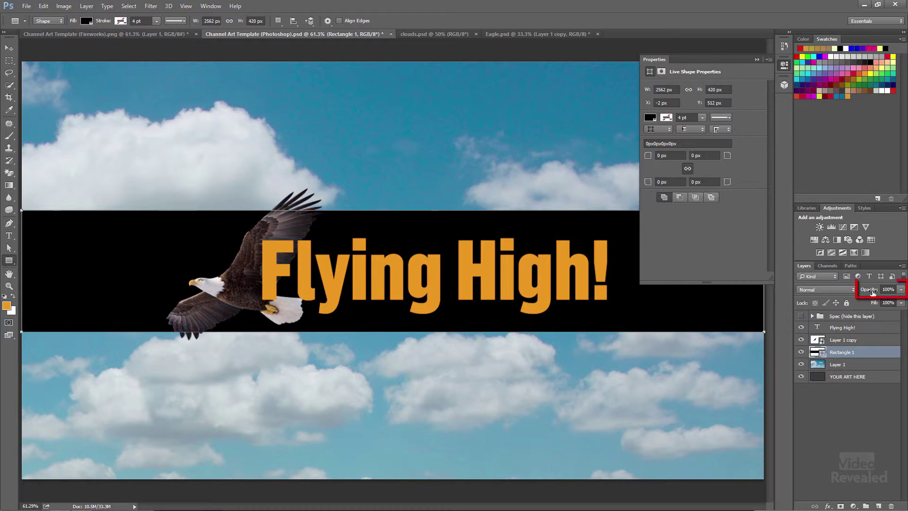
{"action": "left_click_drag", "start_coordinate": [870, 292], "coordinate": [837, 295]}
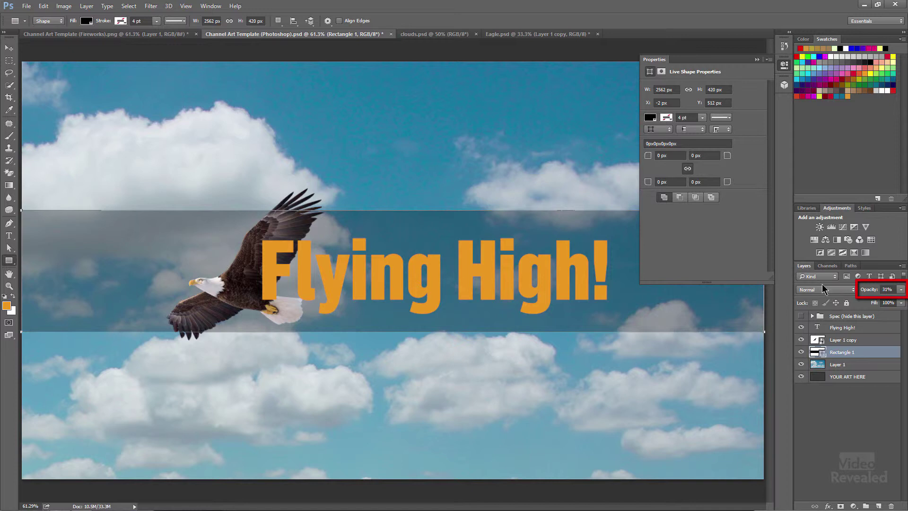
{"action": "left_click", "coordinate": [757, 60]}
{"action": "left_click", "coordinate": [857, 416]}
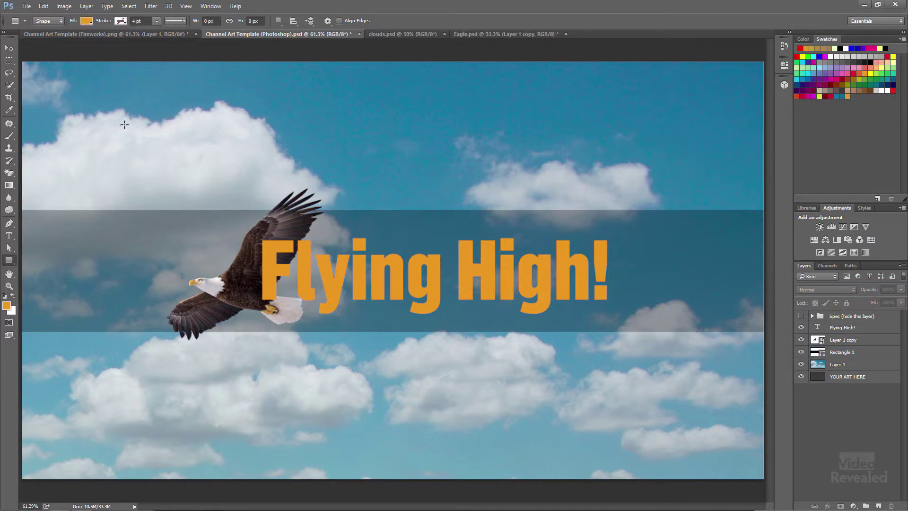
{"action": "left_click", "coordinate": [9, 48]}
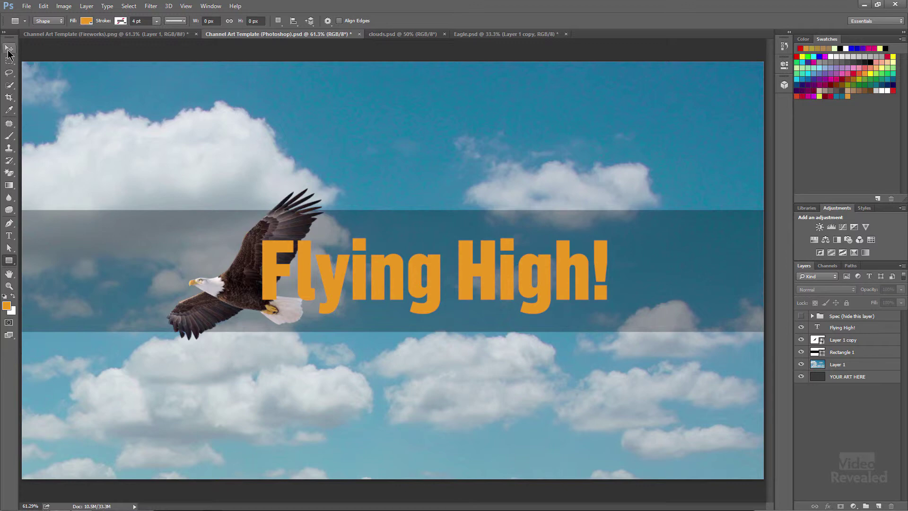
Step: Save the artwork as 'Channel Art Template (Photoshop).jpg' in JPEG format at Maximum quality
{"action": "left_click", "coordinate": [27, 6]}
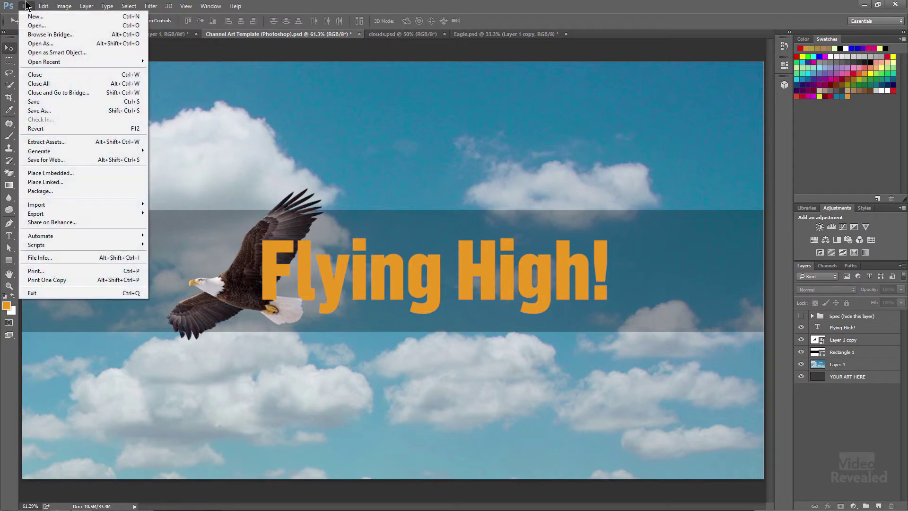
{"action": "left_click", "coordinate": [63, 110]}
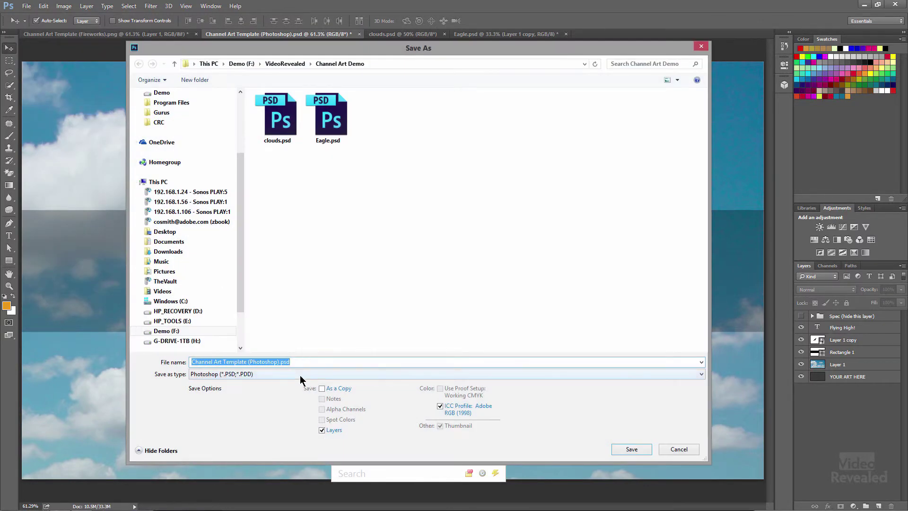
{"action": "left_click", "coordinate": [300, 376]}
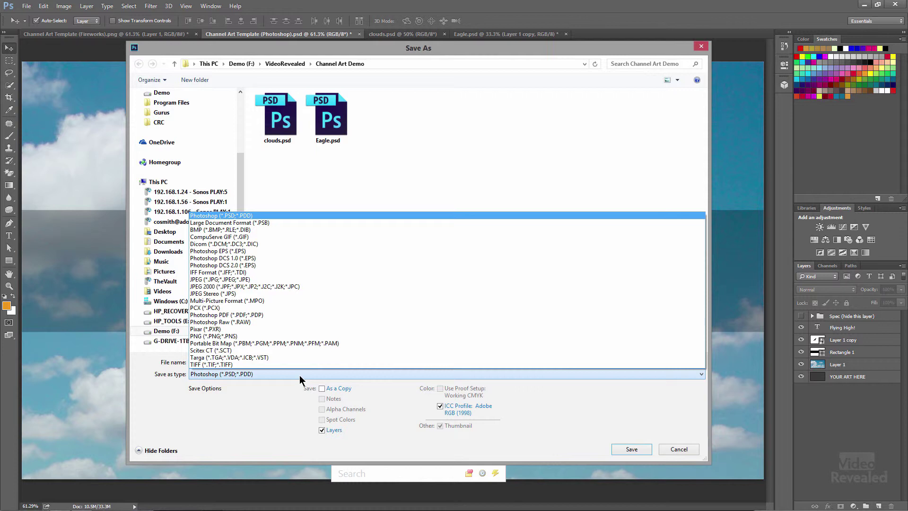
{"action": "left_click", "coordinate": [261, 279]}
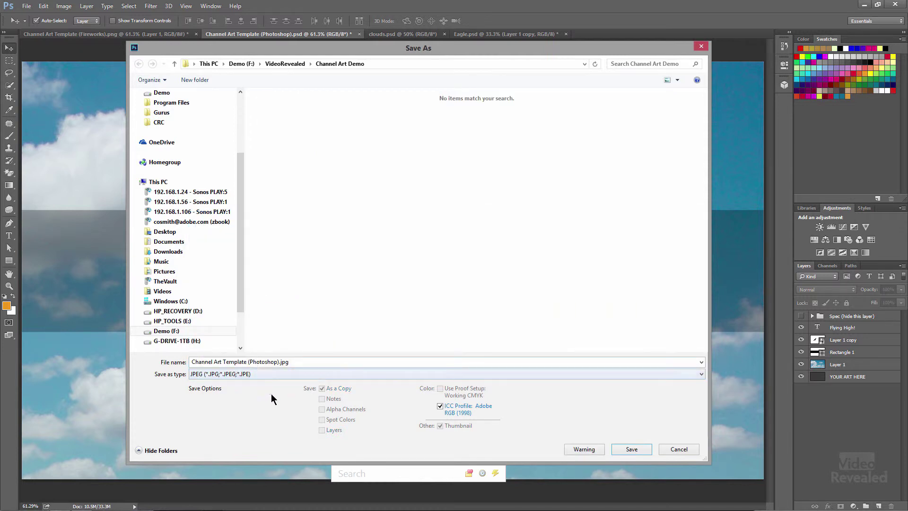
{"action": "left_click", "coordinate": [632, 449]}
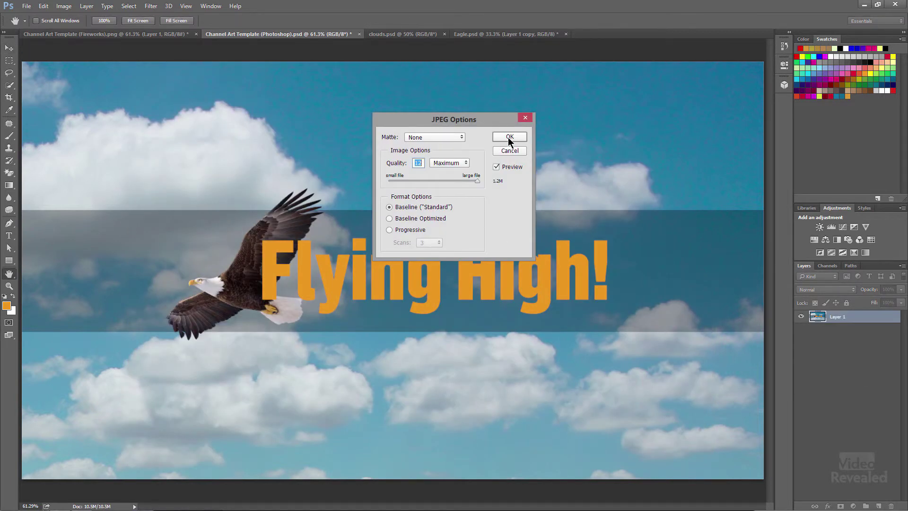
{"action": "left_click", "coordinate": [509, 138]}
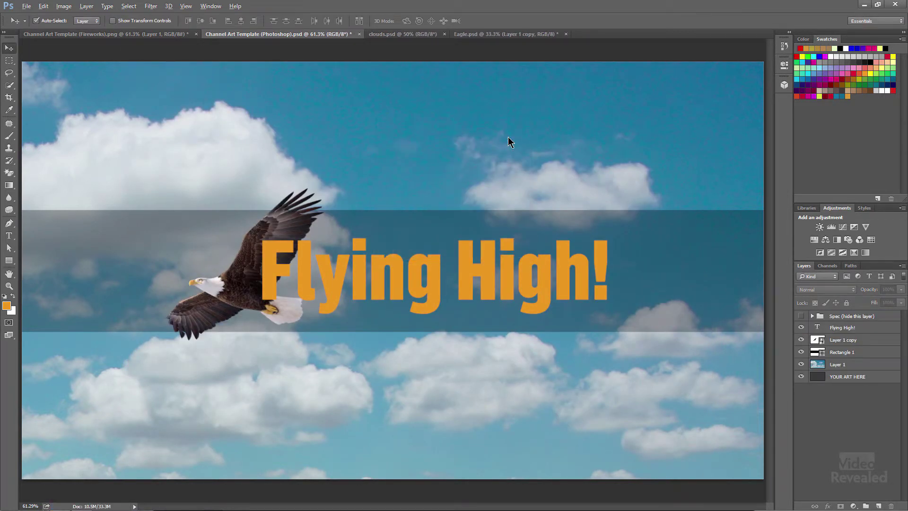
{"action": "key", "text": "alt+Tab"}
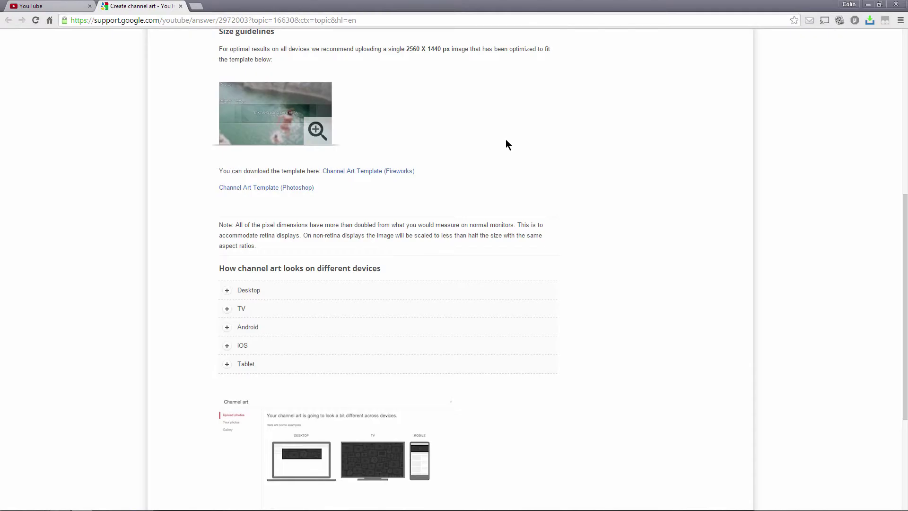
Step: Drag 'Channel Art Template (Photoshop).jpg' from the folder into YouTube's Channel art dialog
{"action": "left_click", "coordinate": [66, 7]}
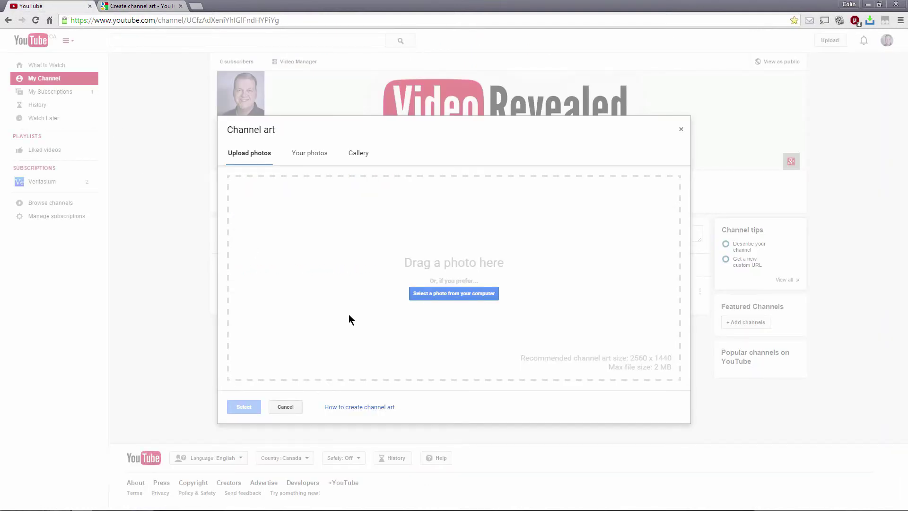
{"action": "key", "text": "alt+Tab"}
{"action": "key", "text": "alt+Tab"}
{"action": "key", "text": "alt+Tab"}
{"action": "key", "text": "alt+Tab"}
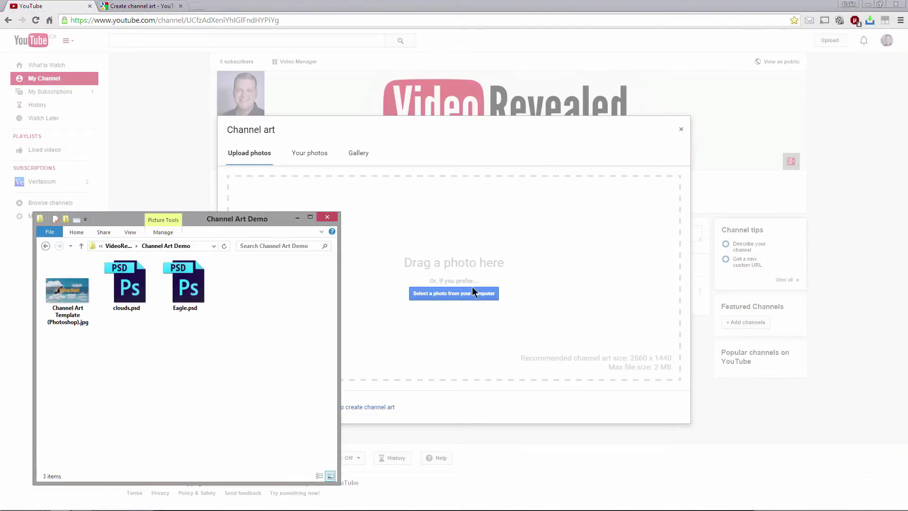
{"action": "left_click_drag", "start_coordinate": [66, 291], "coordinate": [446, 302]}
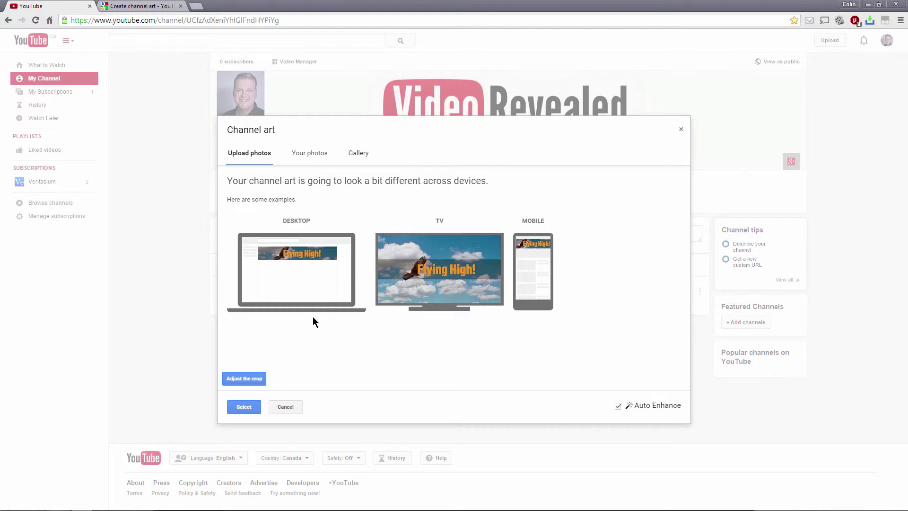
{"action": "left_click", "coordinate": [251, 380]}
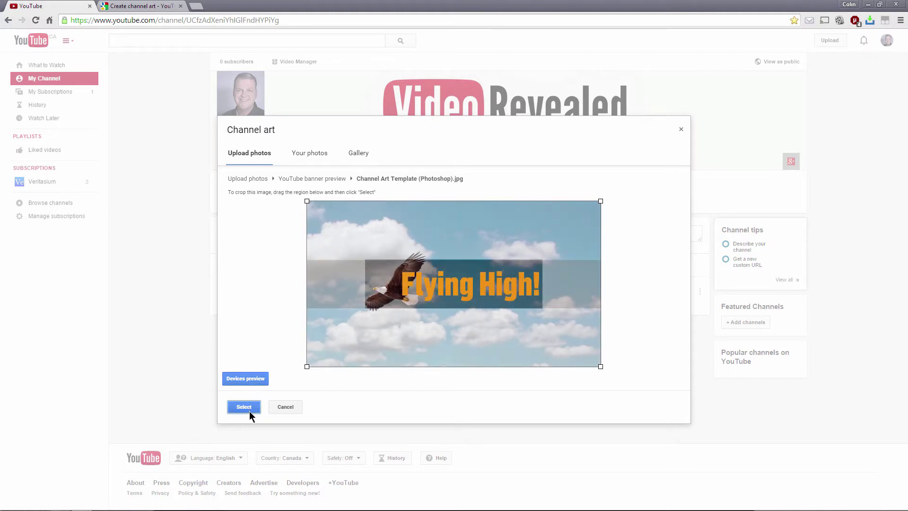
Step: Review the device previews, switch off Auto Enhance and apply the Flying High! banner
{"action": "left_click", "coordinate": [251, 379]}
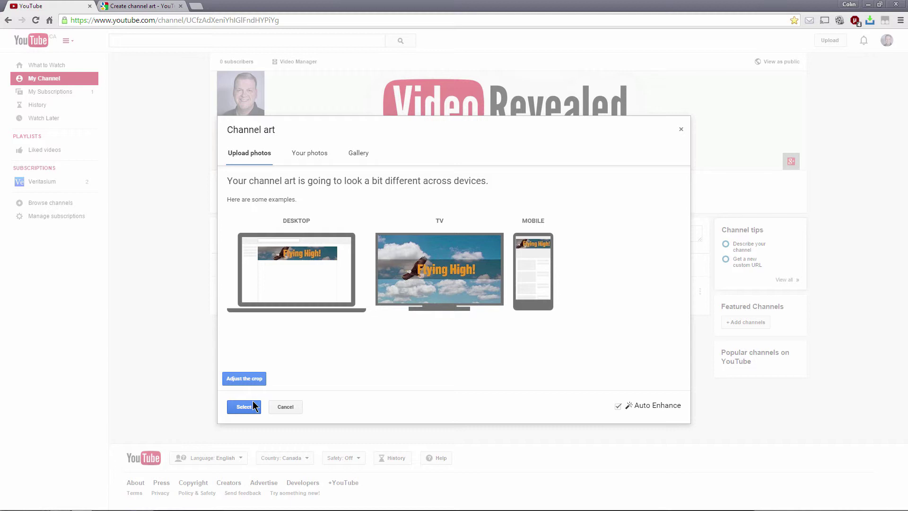
{"action": "left_click", "coordinate": [618, 406]}
{"action": "left_click", "coordinate": [242, 407]}
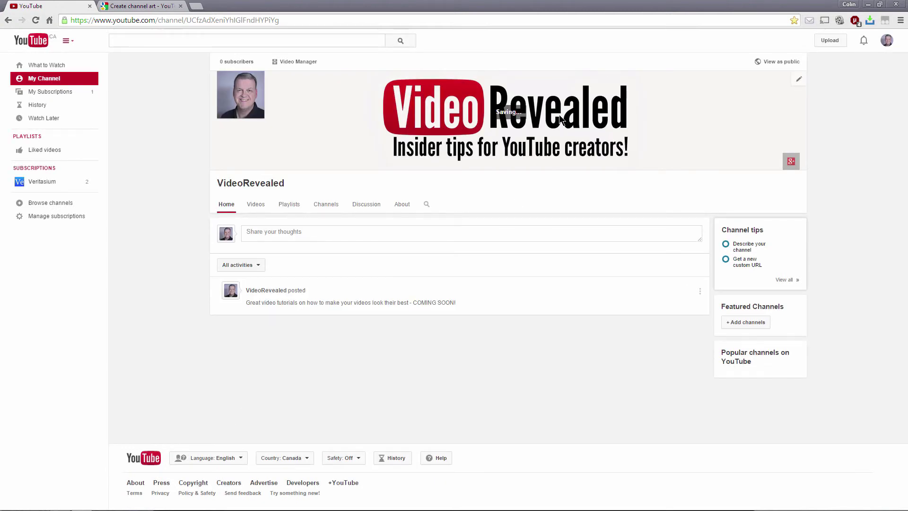